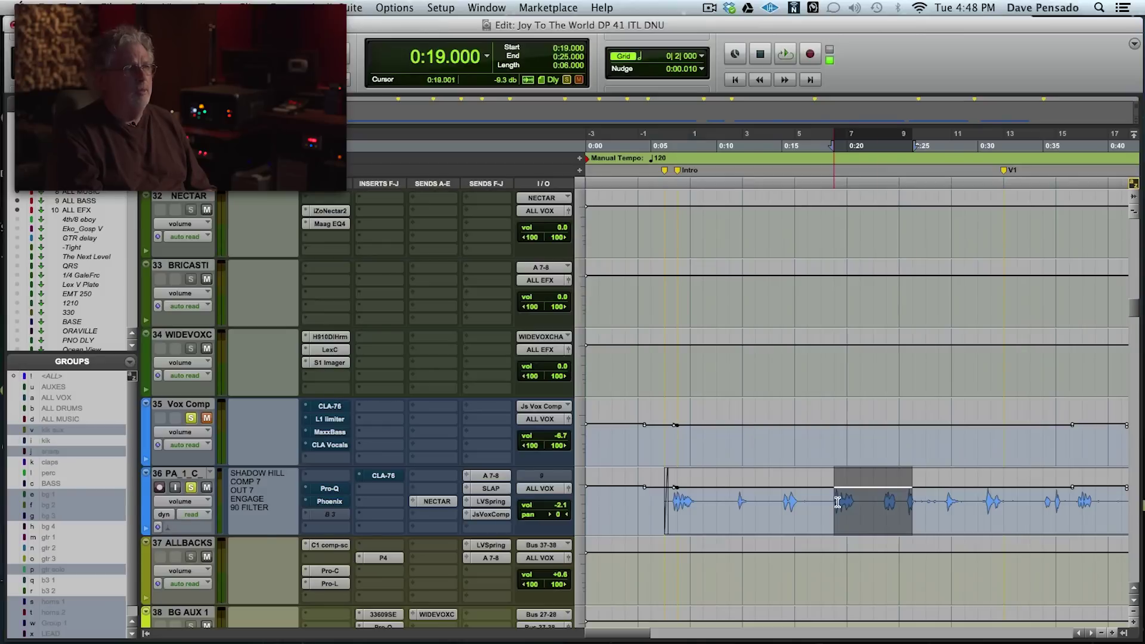
- Mute the A 7-8, SLAP, LVSpring and JsVoxComp sends on vocal track 36, auditioning the 0:19–0:25 selection with and without them
key("space")
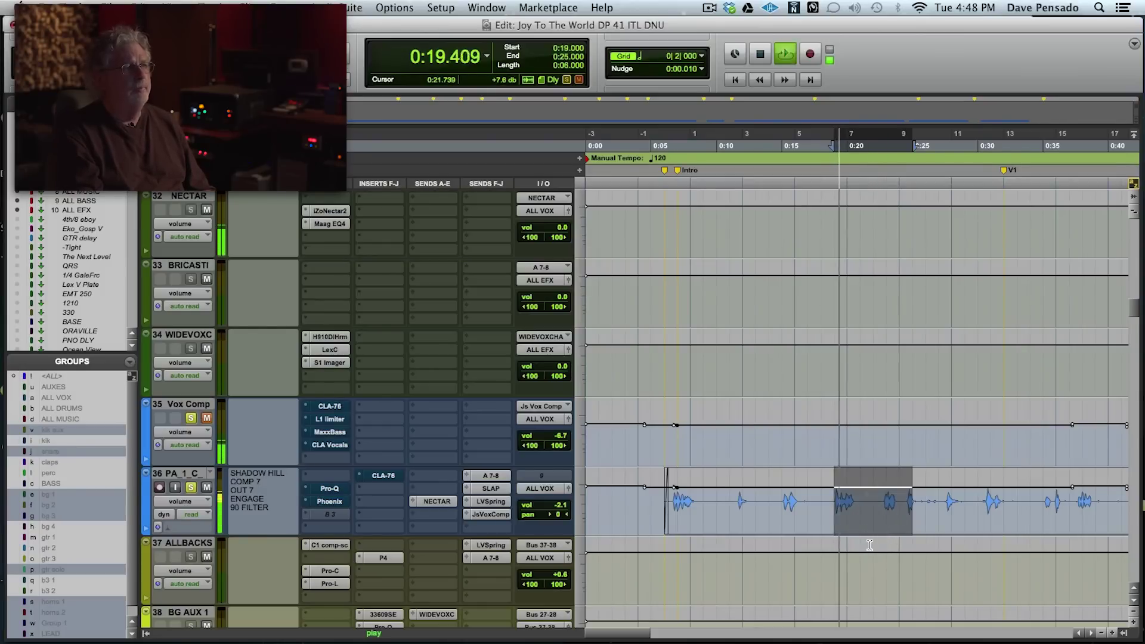
key("space")
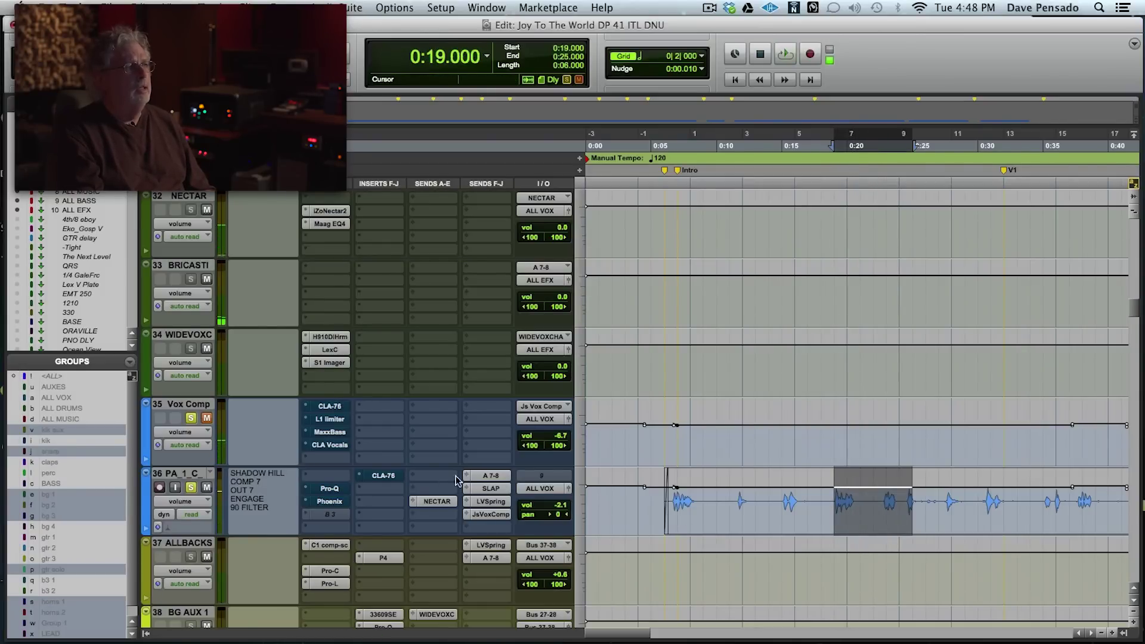
left_click(495, 489)
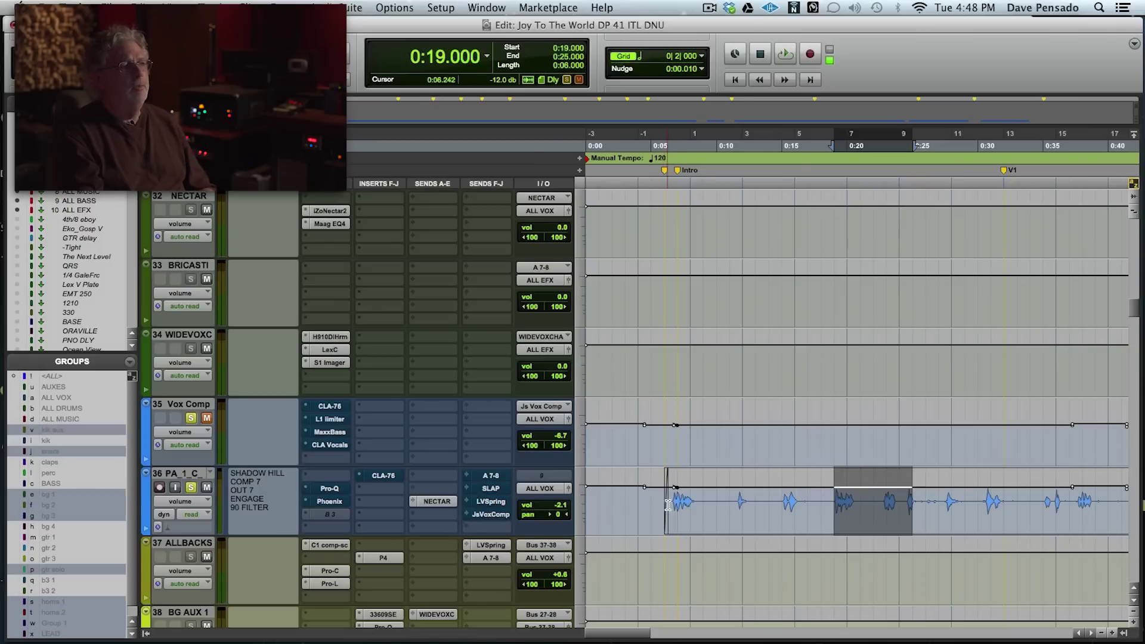
key("space")
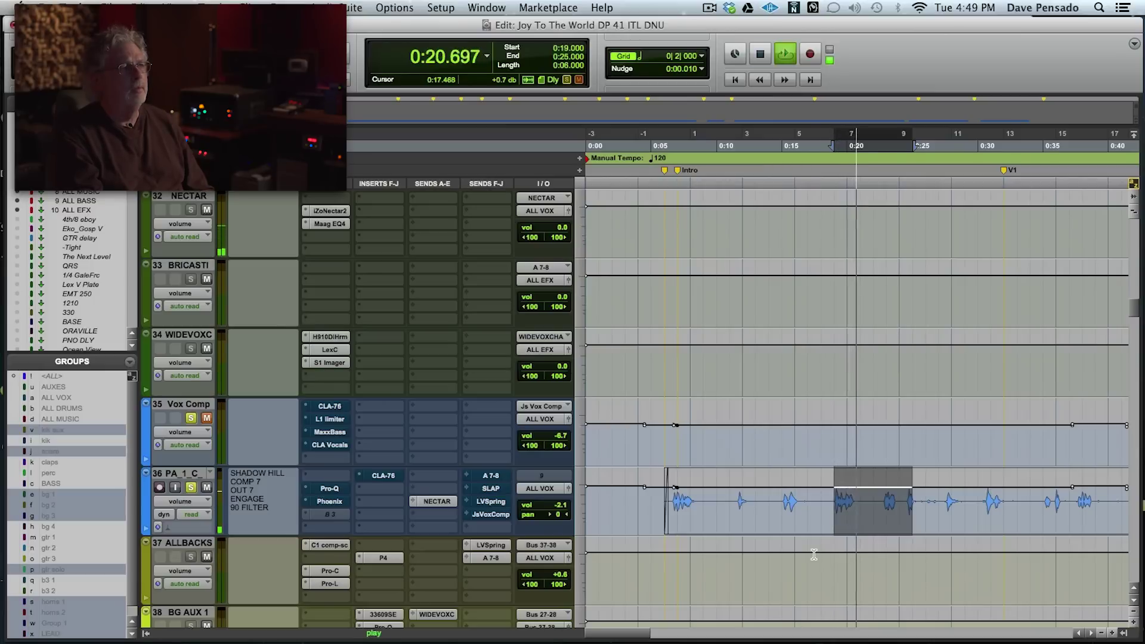
key("space")
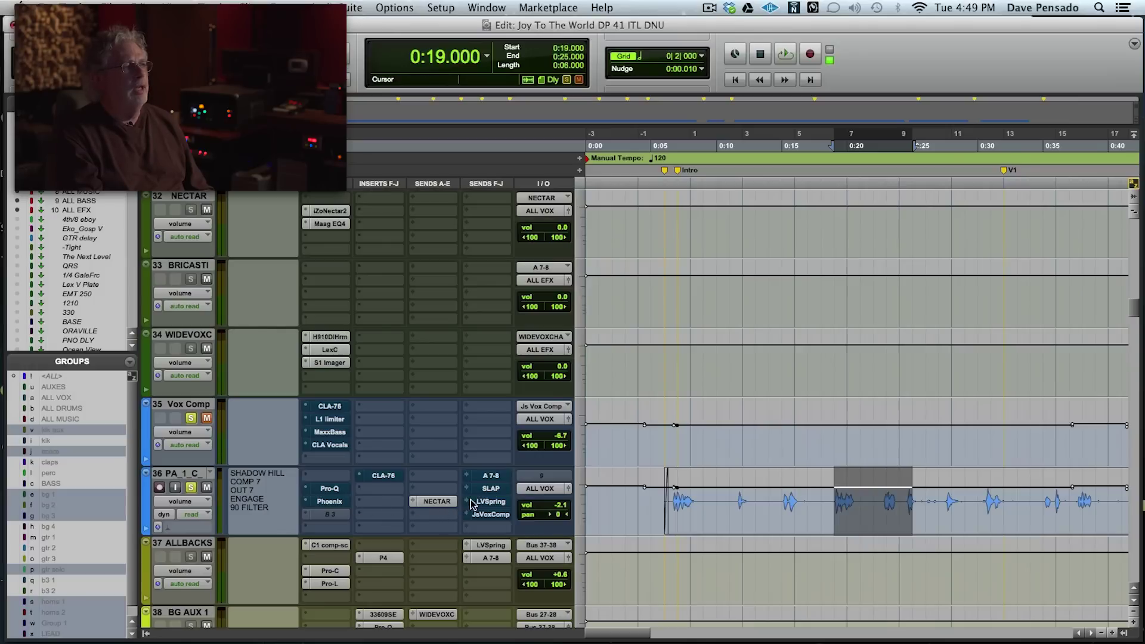
- Open the FabFilter Pro-Q on vocal track 36 and make its inactive B 3 insert active
left_click(335, 498)
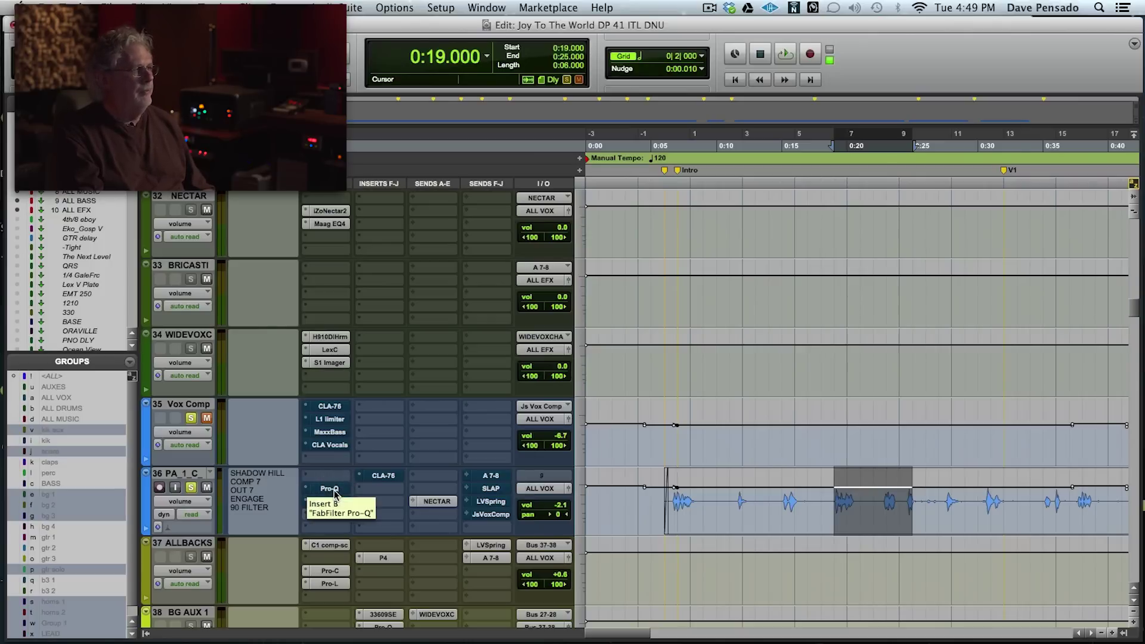
left_click(329, 489)
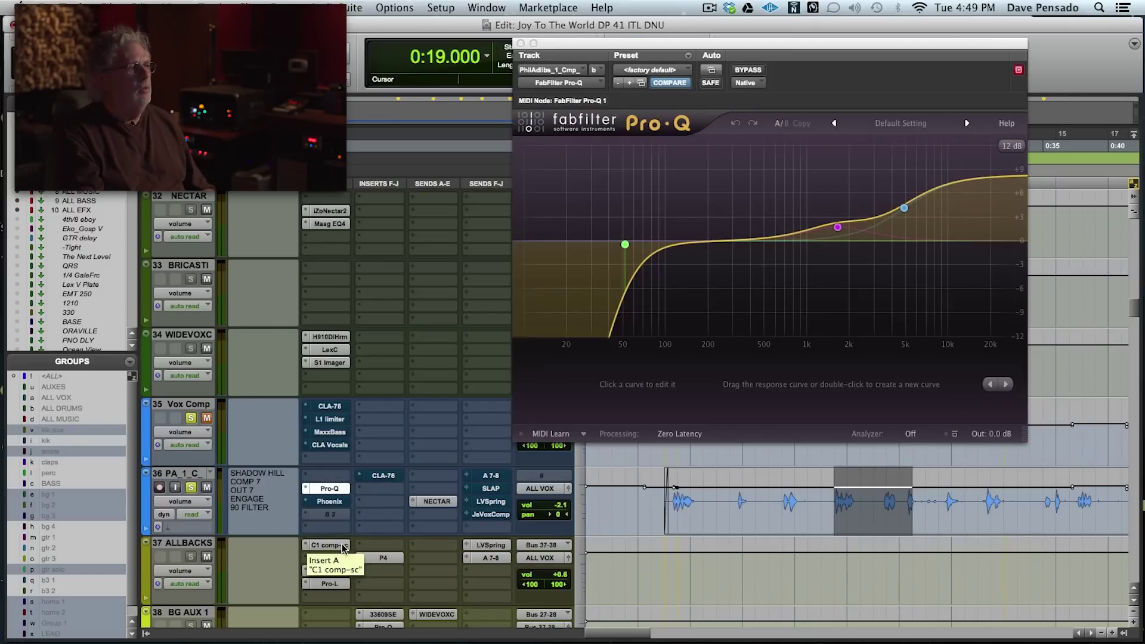
left_click(330, 514, "ctrl+super")
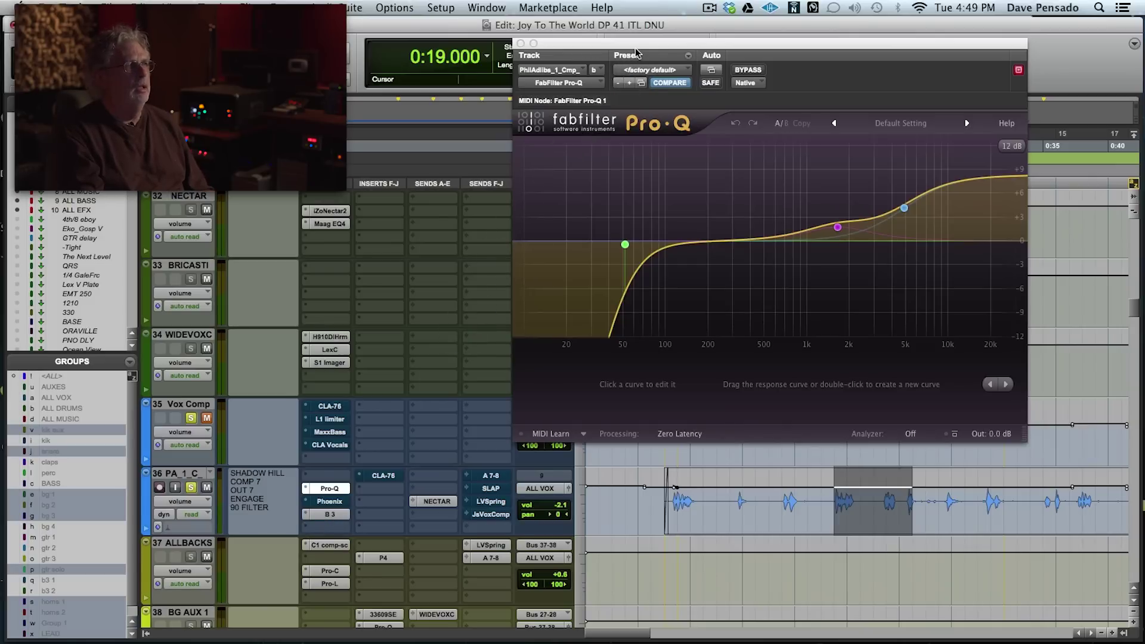
left_click_drag(634, 45, 636, 23)
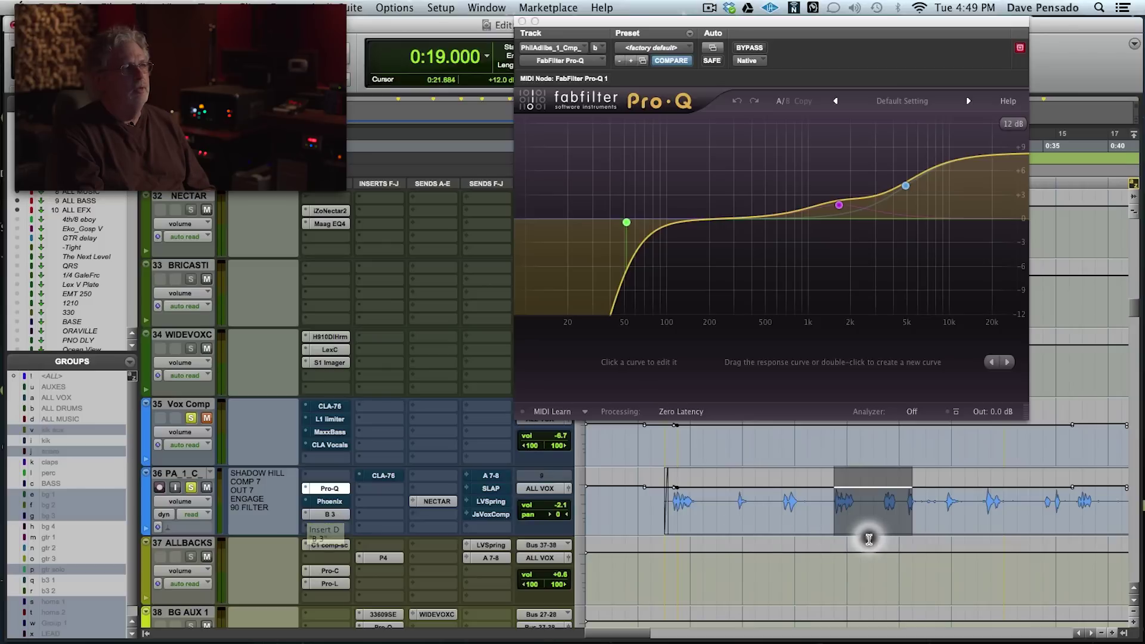
- Open the Phoenix II tape emulation on vocal track 36 and audition the selected vocal passage through it
left_click(328, 502)
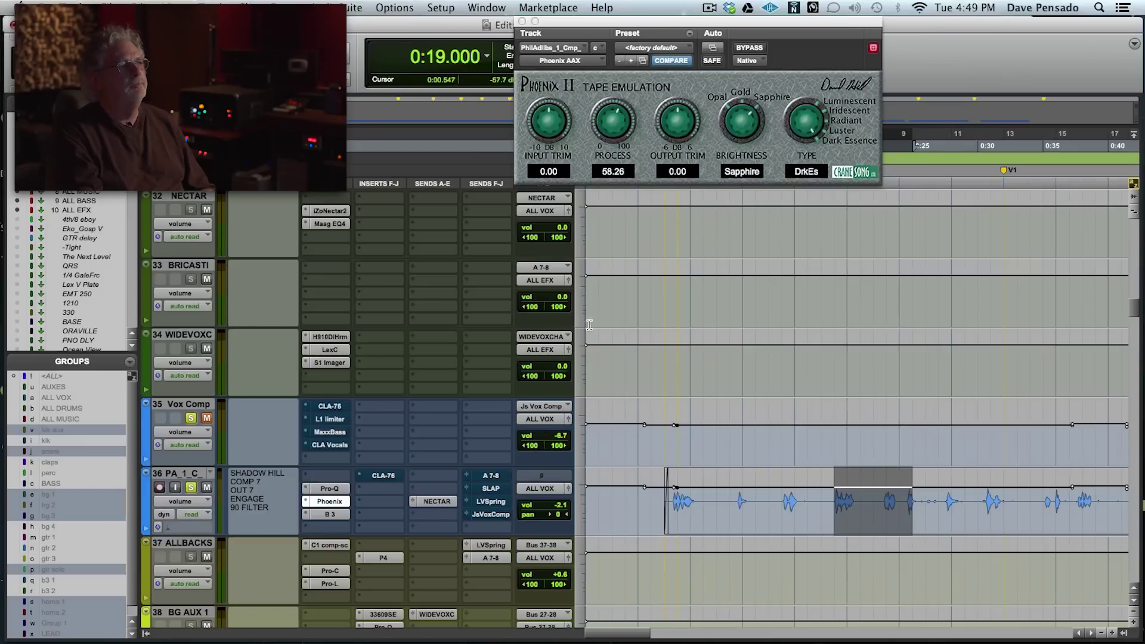
key("space")
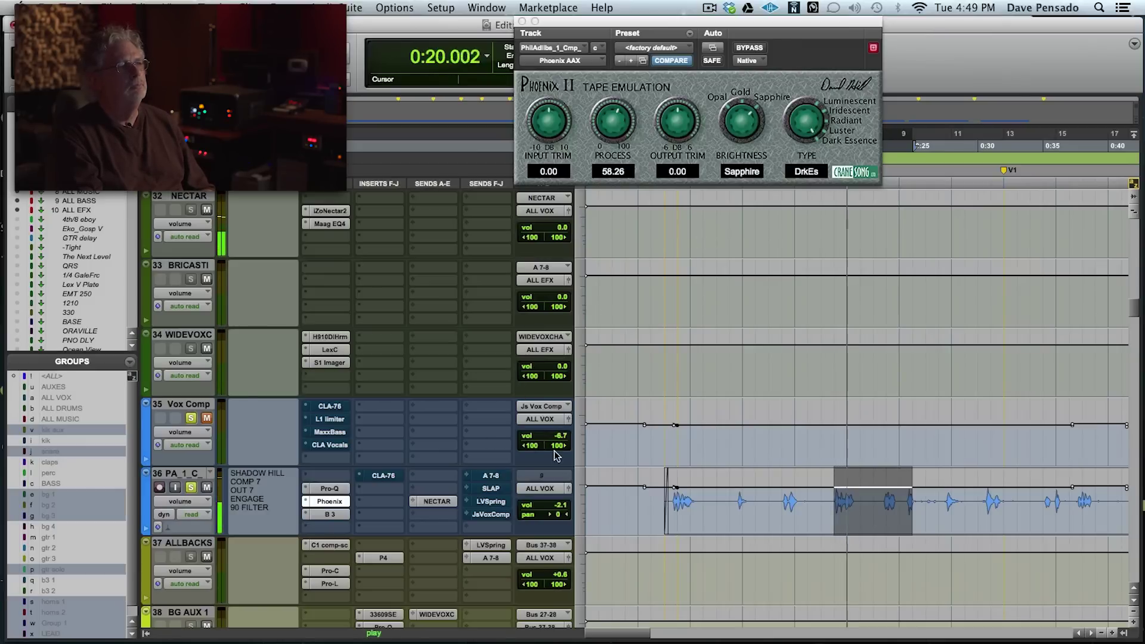
key("space")
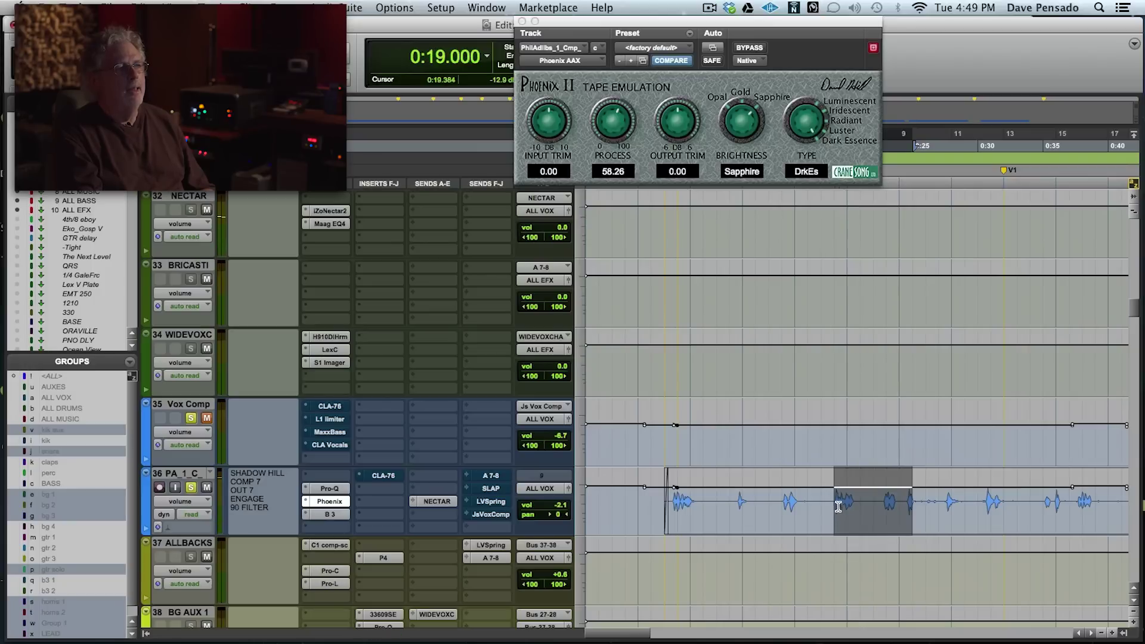
- Select the vocal phrase from 0:19 to 0:21 and compare its sound with Phoenix bypassed and engaged during playback
left_click_drag(836, 504, 855, 506)
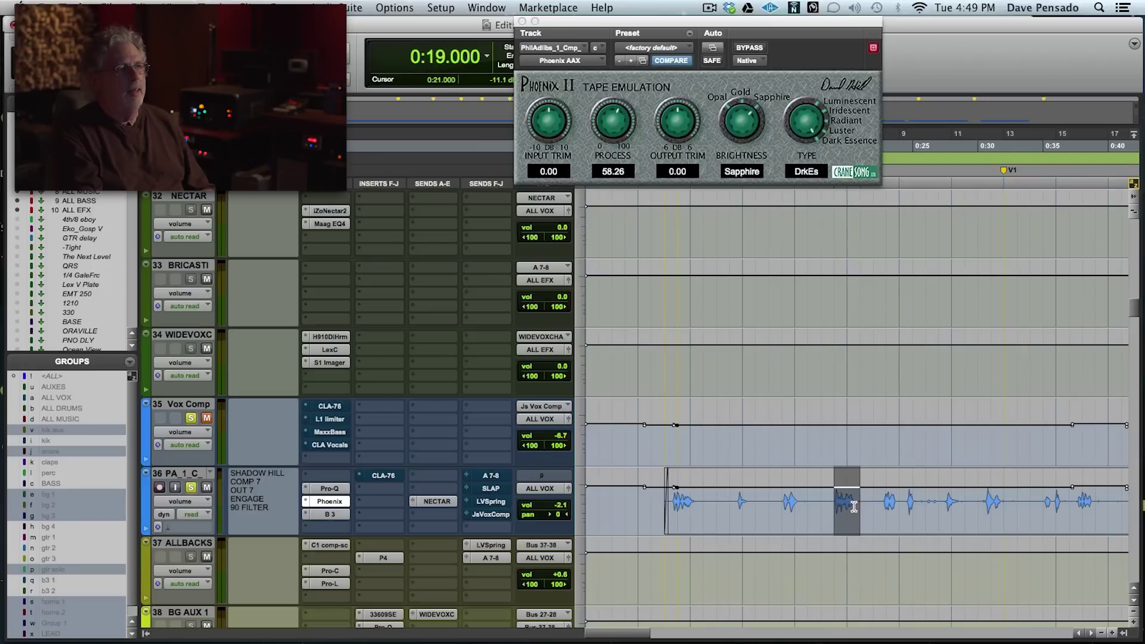
key("space")
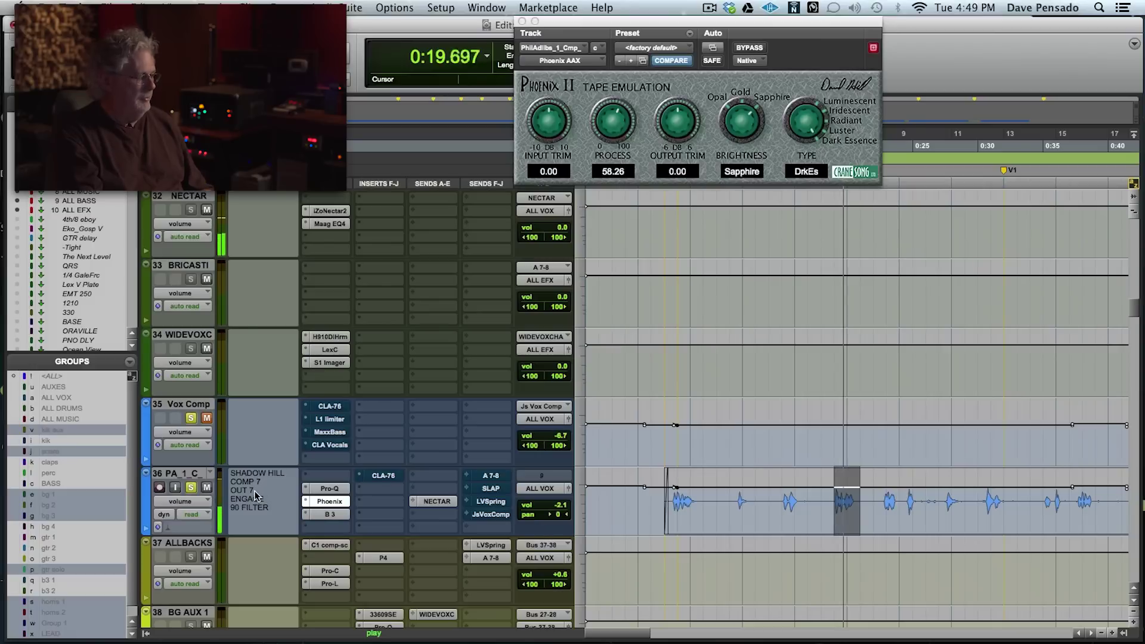
left_click(328, 501, "super")
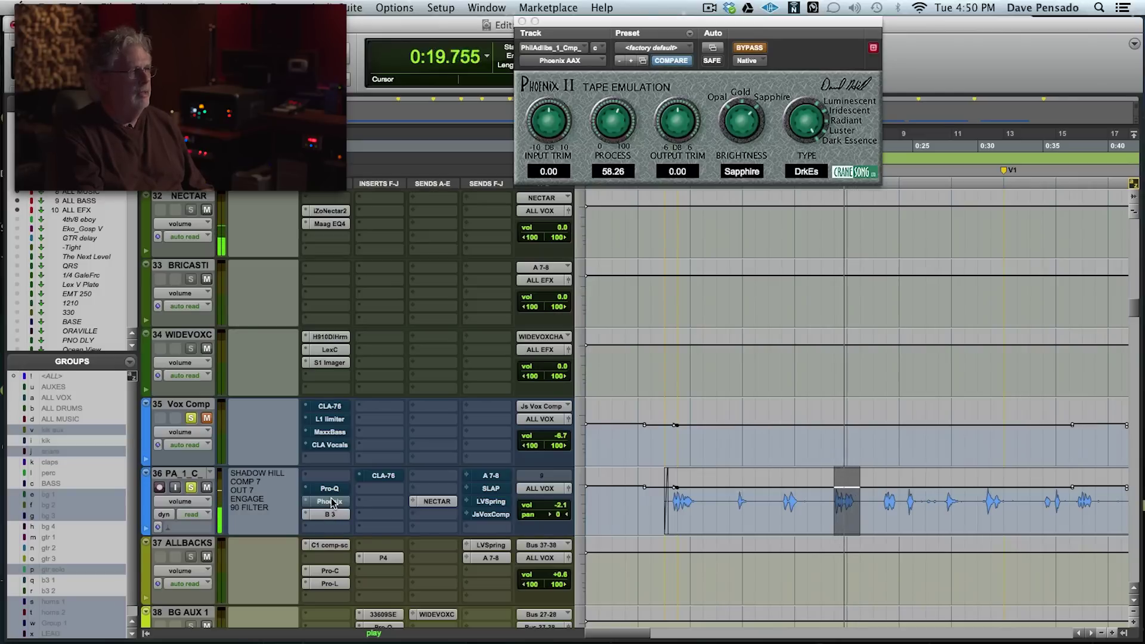
left_click(332, 502, "super")
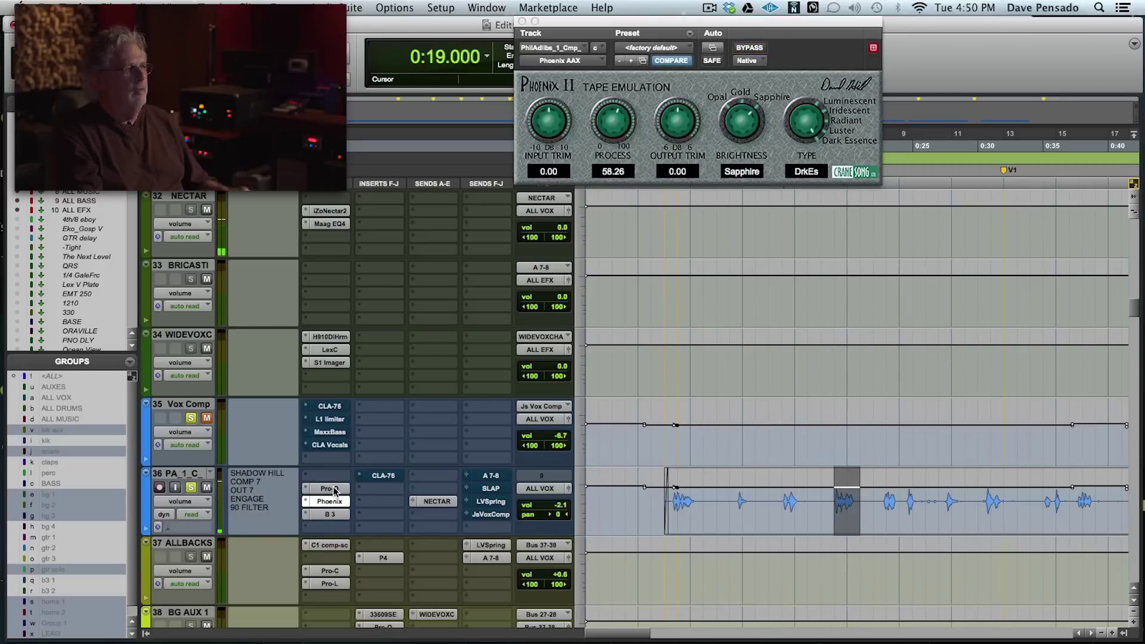
- View the Pro-Q curve, engage and open the CLA-76 compressor on vocal track 36, and audition the phrase
left_click(328, 489)
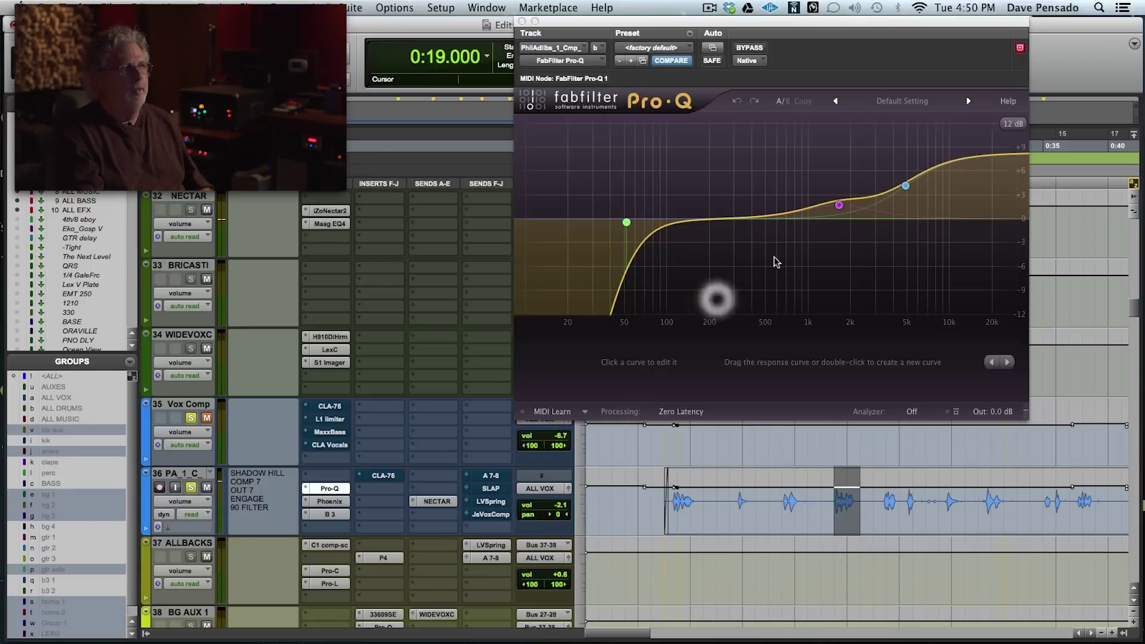
mouse_move(840, 234)
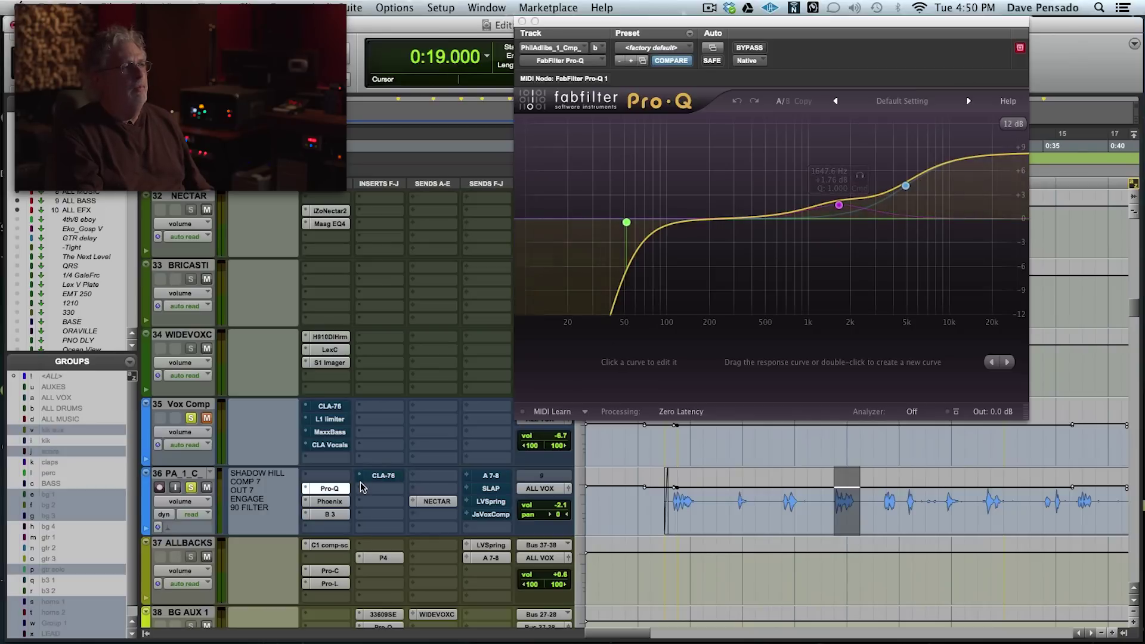
left_click(381, 476, "ctrl+super")
left_click(379, 476)
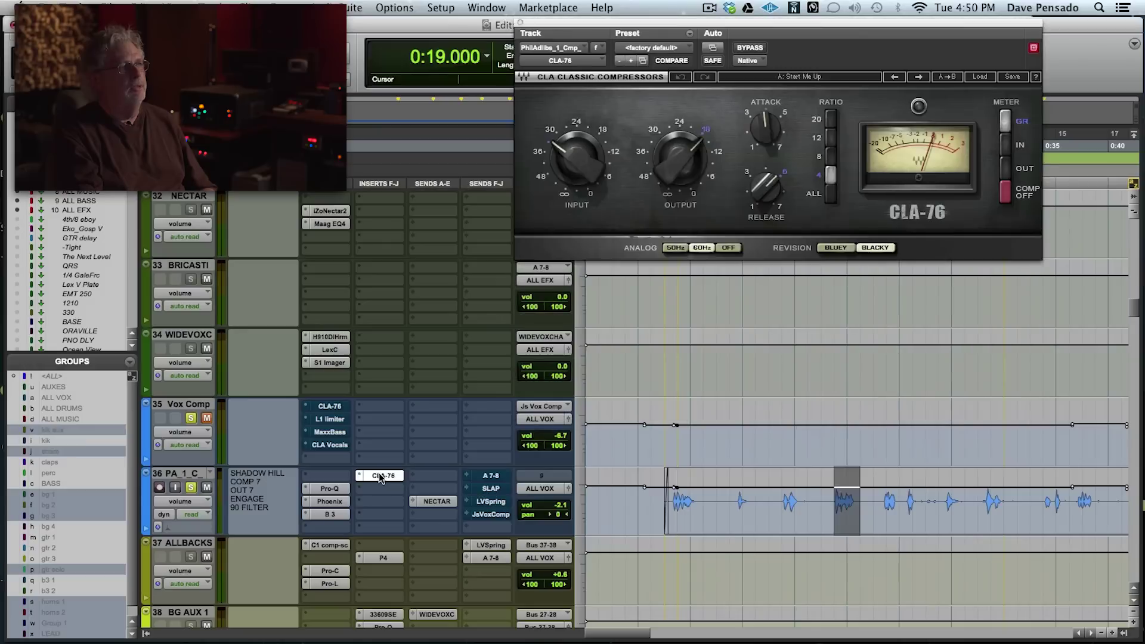
key("space")
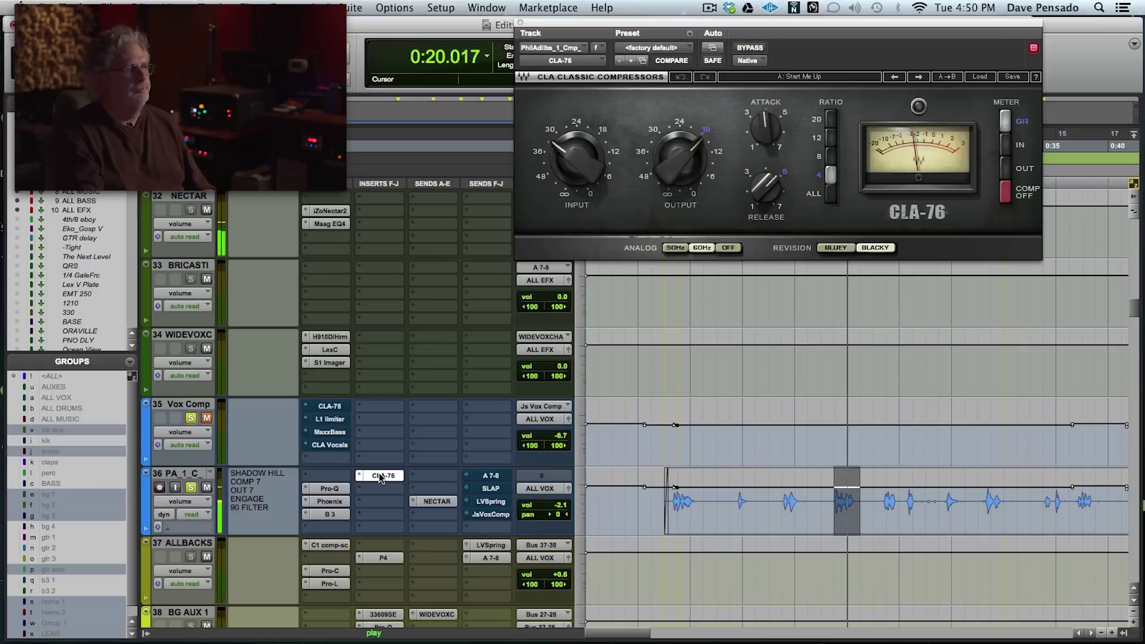
key("space")
- Unmute the A 7-8, SLAP, LVSpring and JsVoxComp sends on vocal track 36 and audition the phrase
left_click_drag(435, 490, 364, 506)
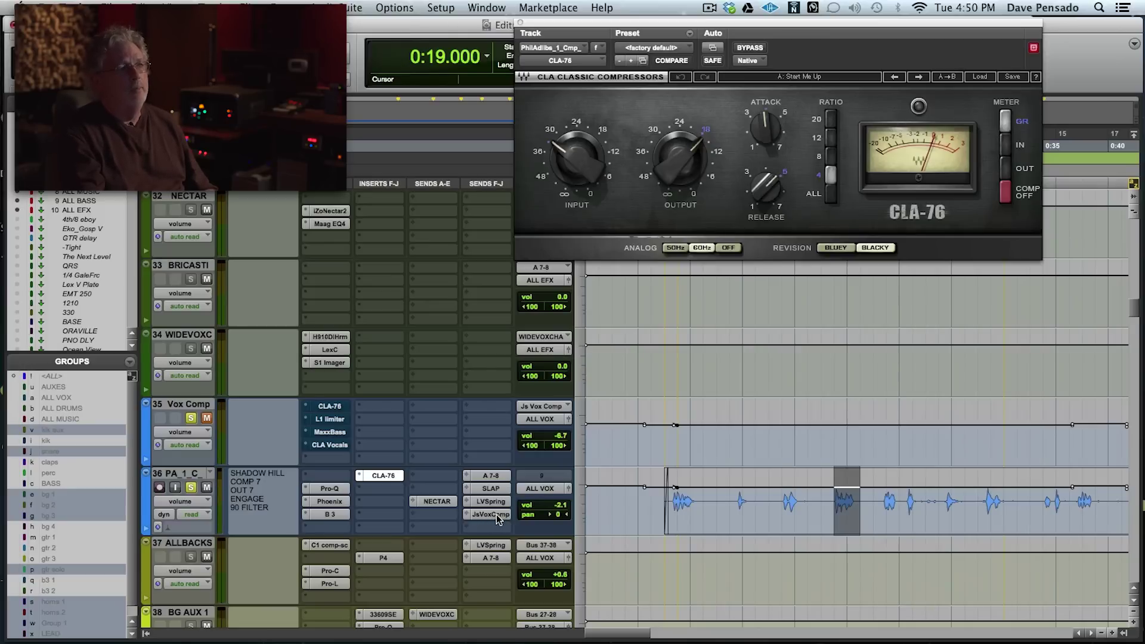
key("space")
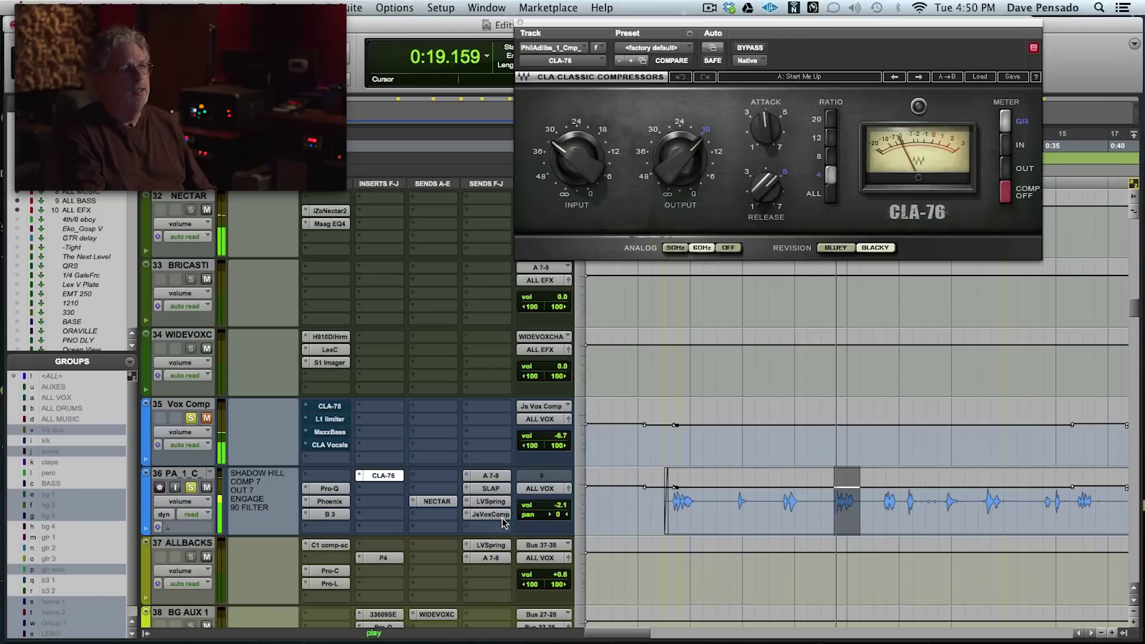
key("space")
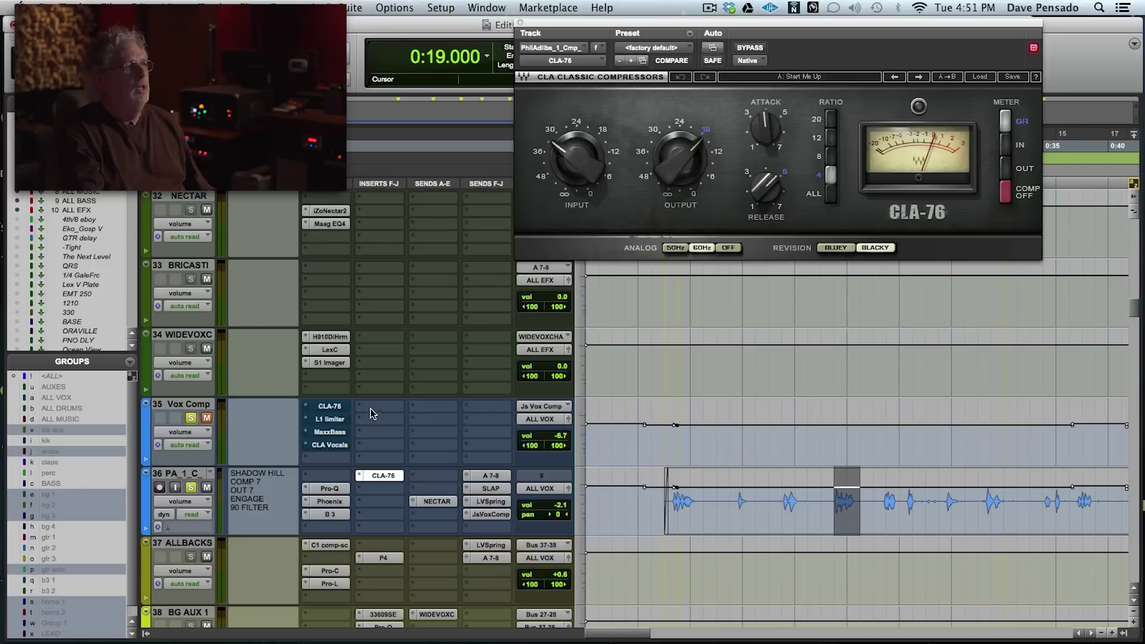
- Compare the vocal phrase with the NECTAR send on track 36 muted and unmuted during playback
left_click(436, 502)
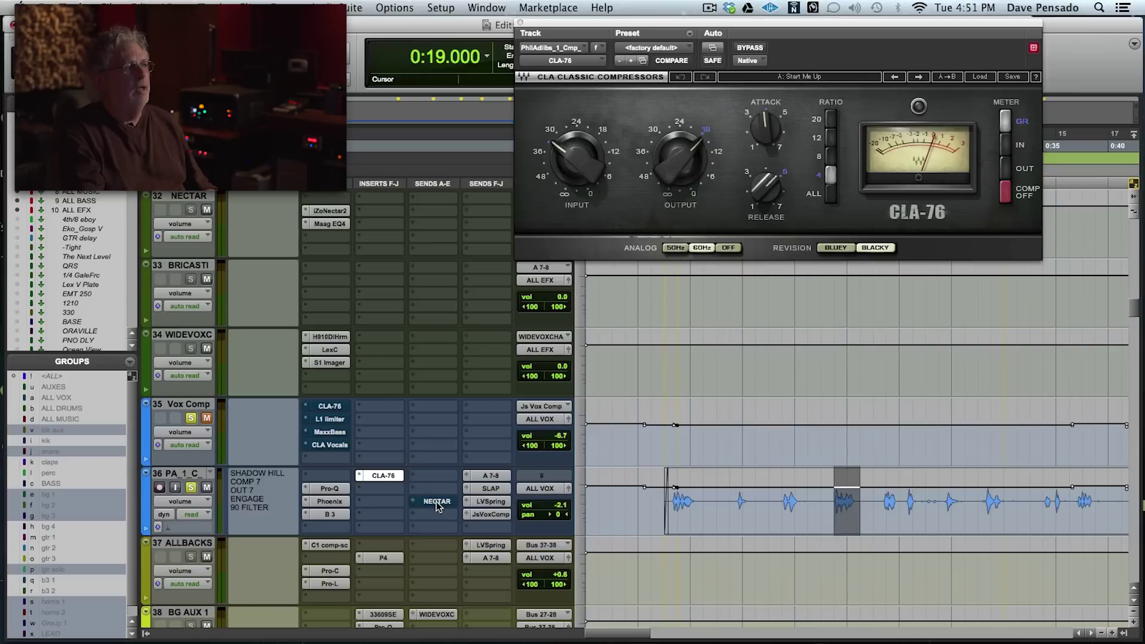
key("space")
left_click(440, 504)
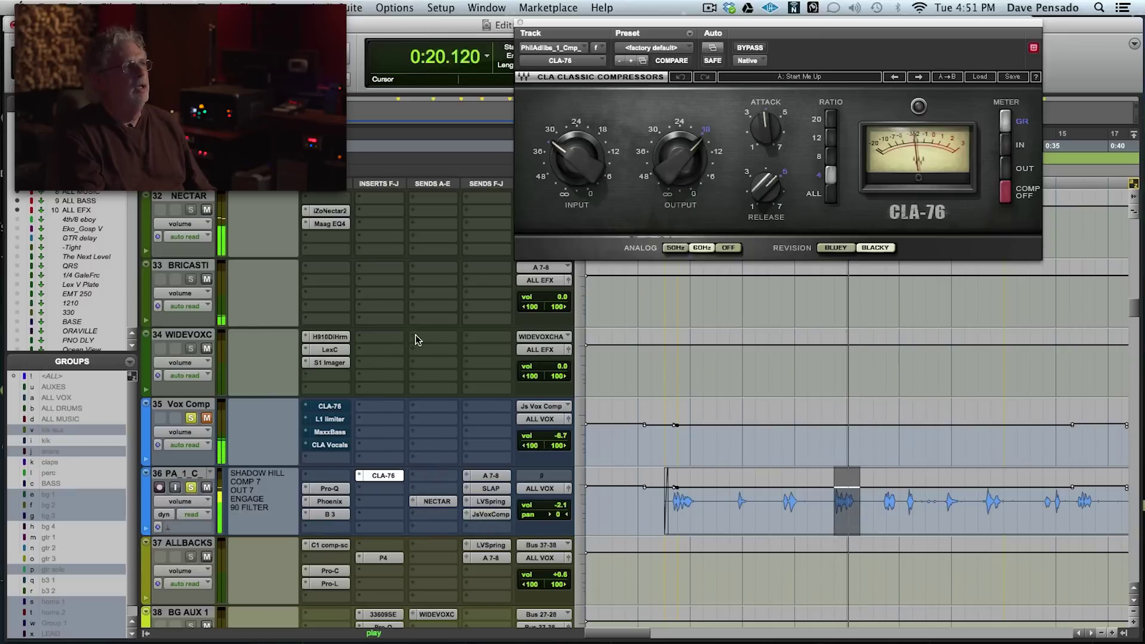
- Examine the De-Esser, Saturation, Compressors, EQ, Reverb, Delay and FX modules of iZotope Nectar 2 on the NECTAR track, and close the plug-in
left_click(334, 210)
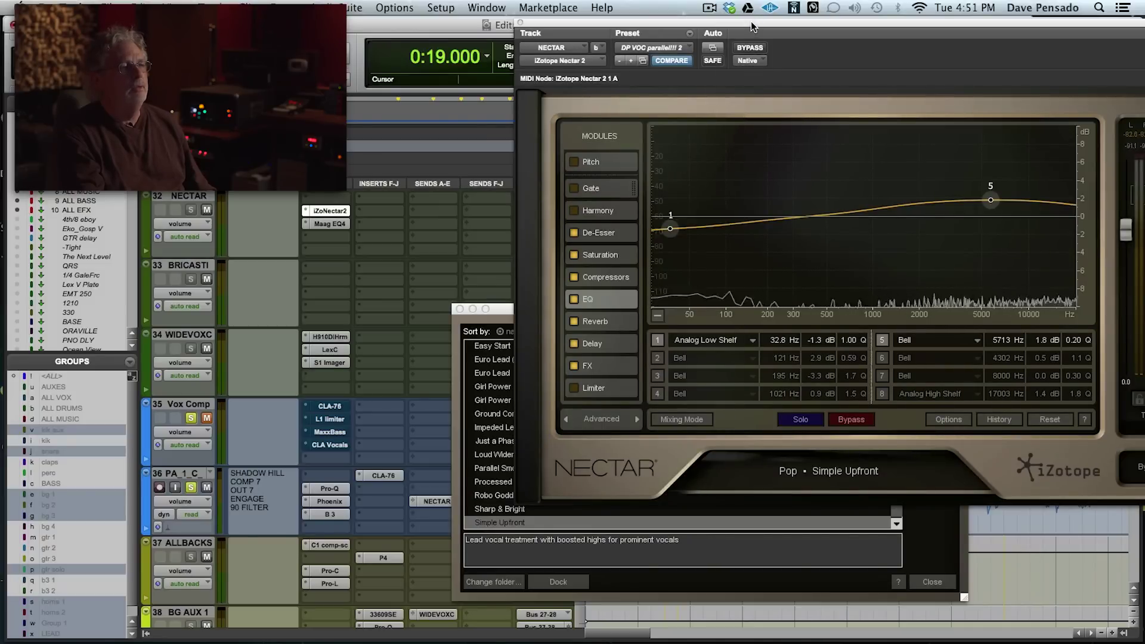
left_click_drag(751, 26, 576, 78)
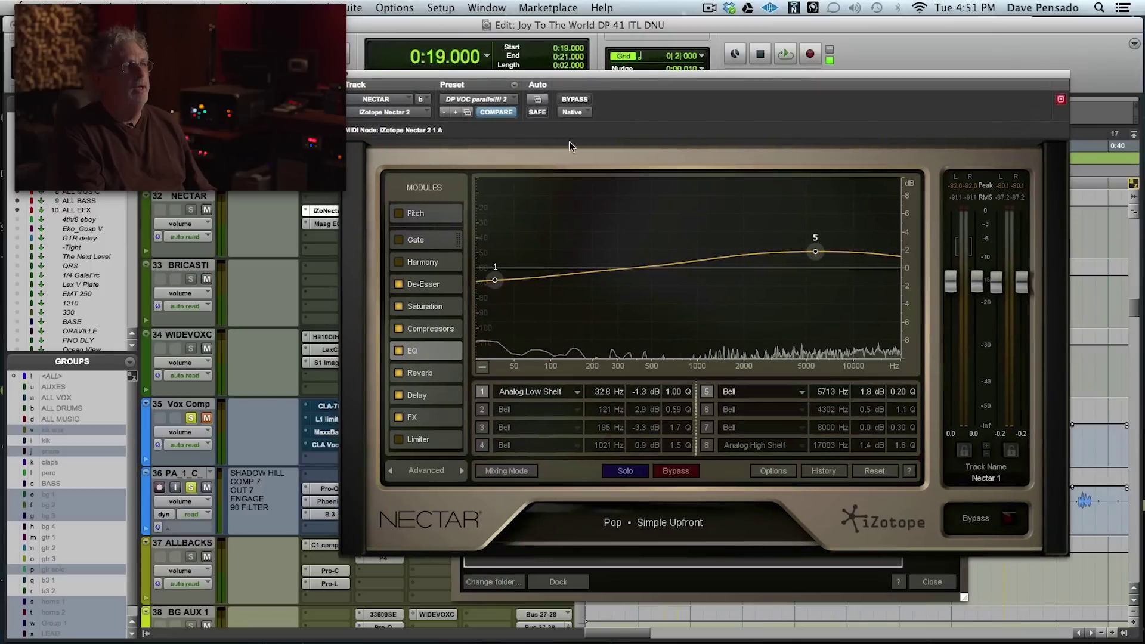
left_click(431, 286)
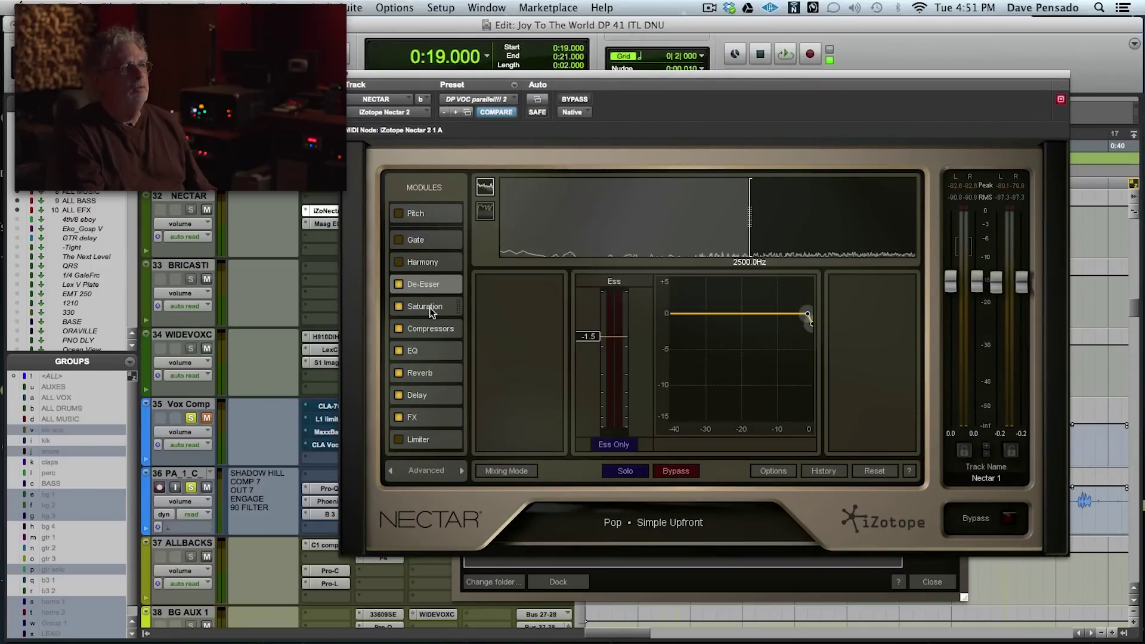
left_click(430, 307)
left_click(436, 328)
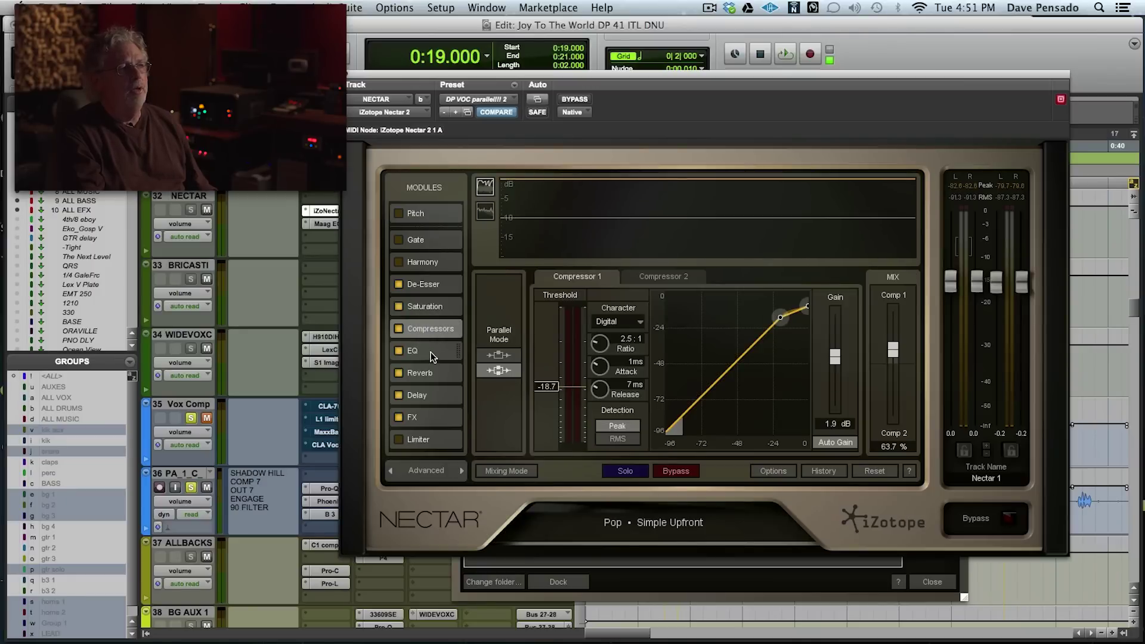
left_click(430, 352)
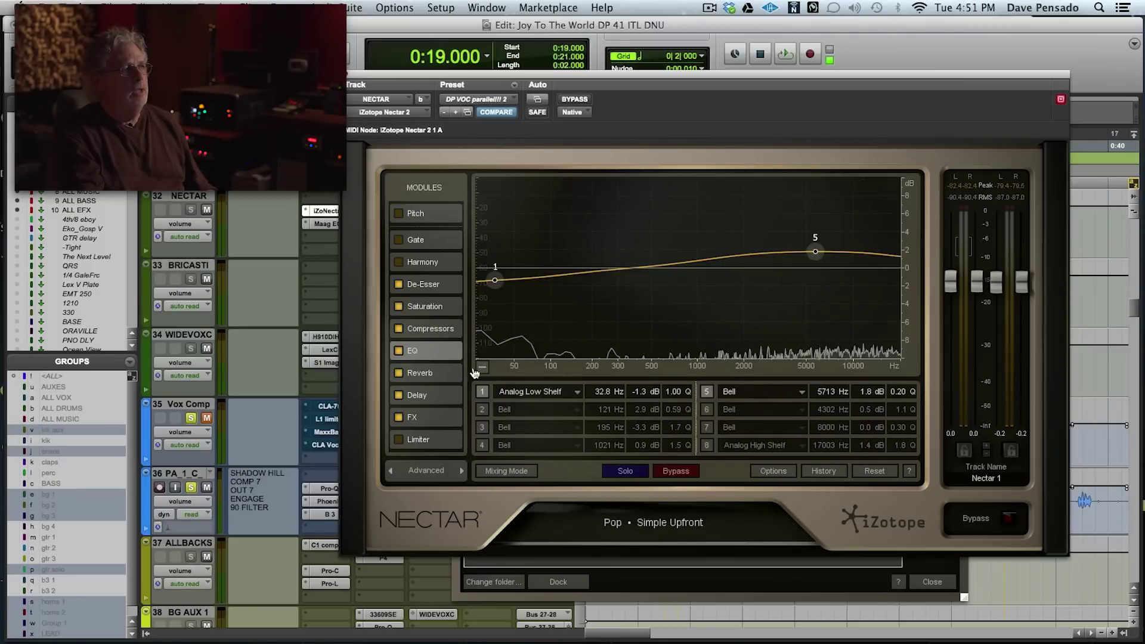
left_click(441, 373)
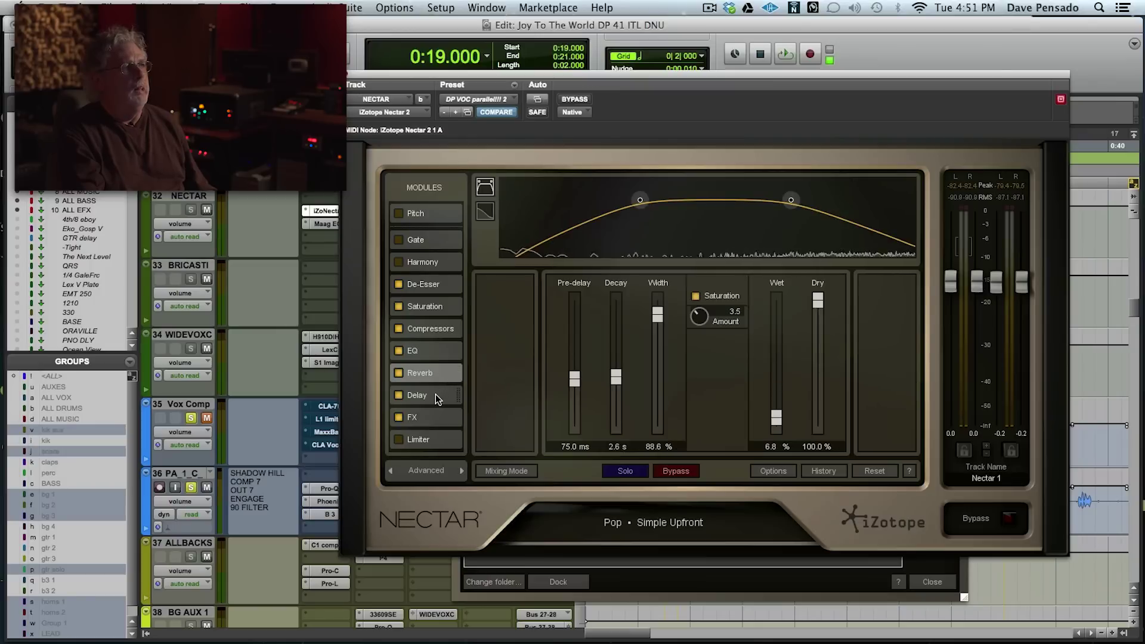
left_click(436, 395)
left_click(439, 410)
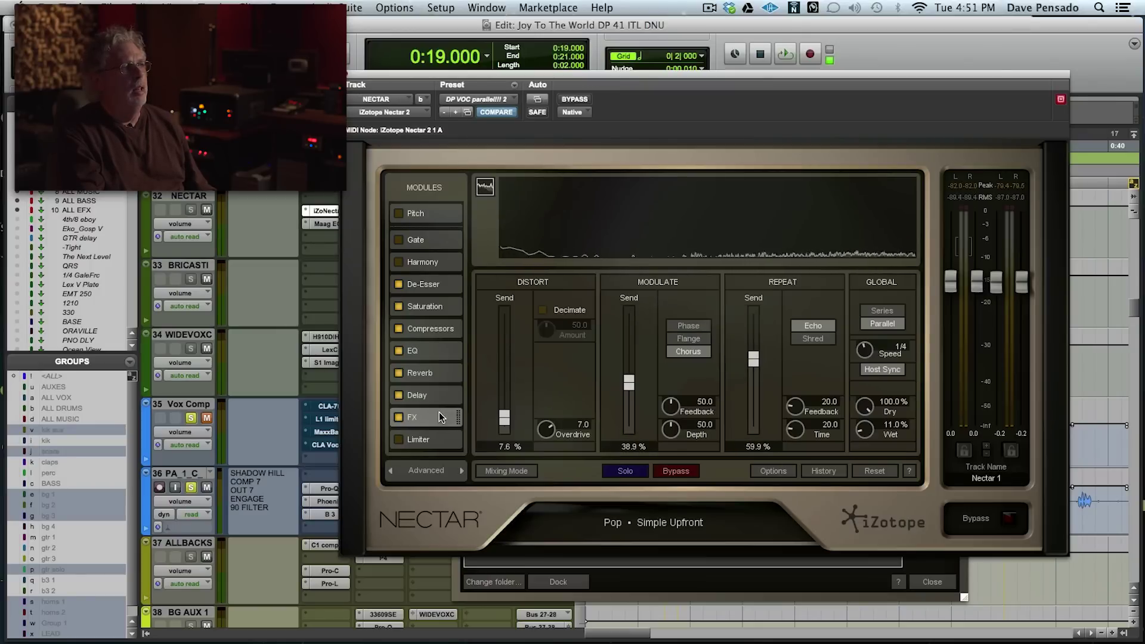
left_click(348, 76)
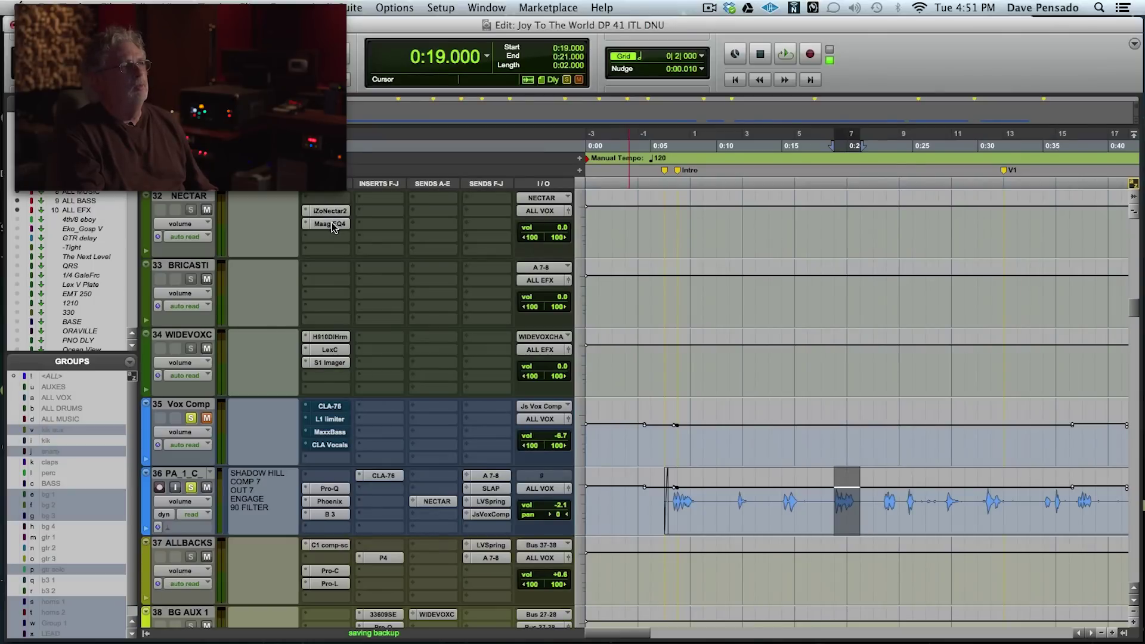
- Inspect the Maag EQ4 settings on the NECTAR track and close the plug-in
left_click(332, 224)
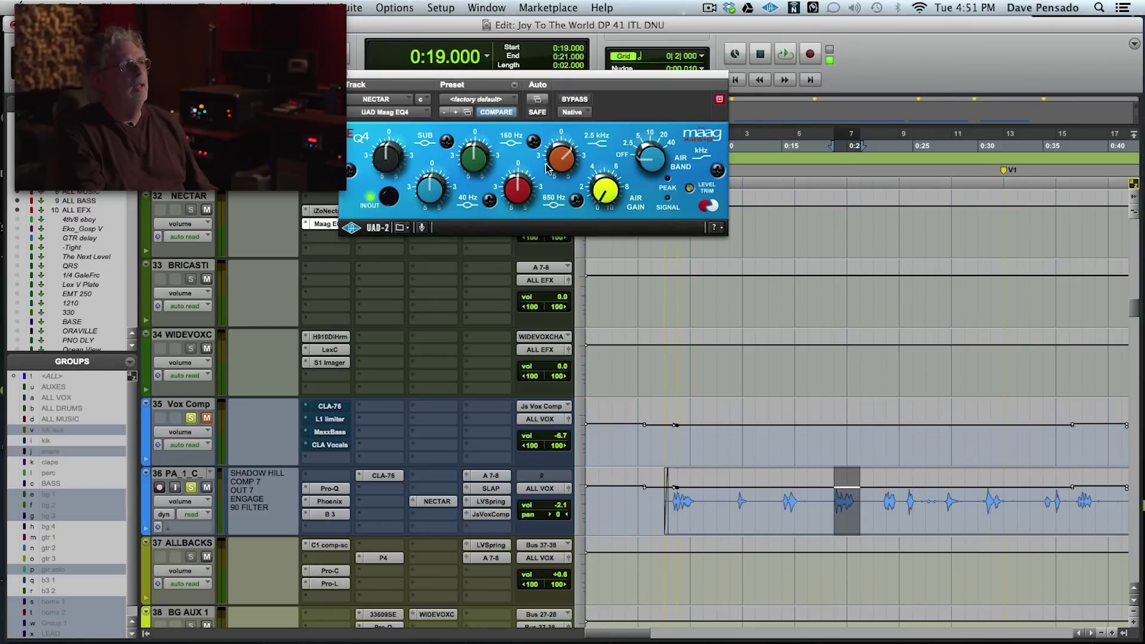
left_click(348, 75)
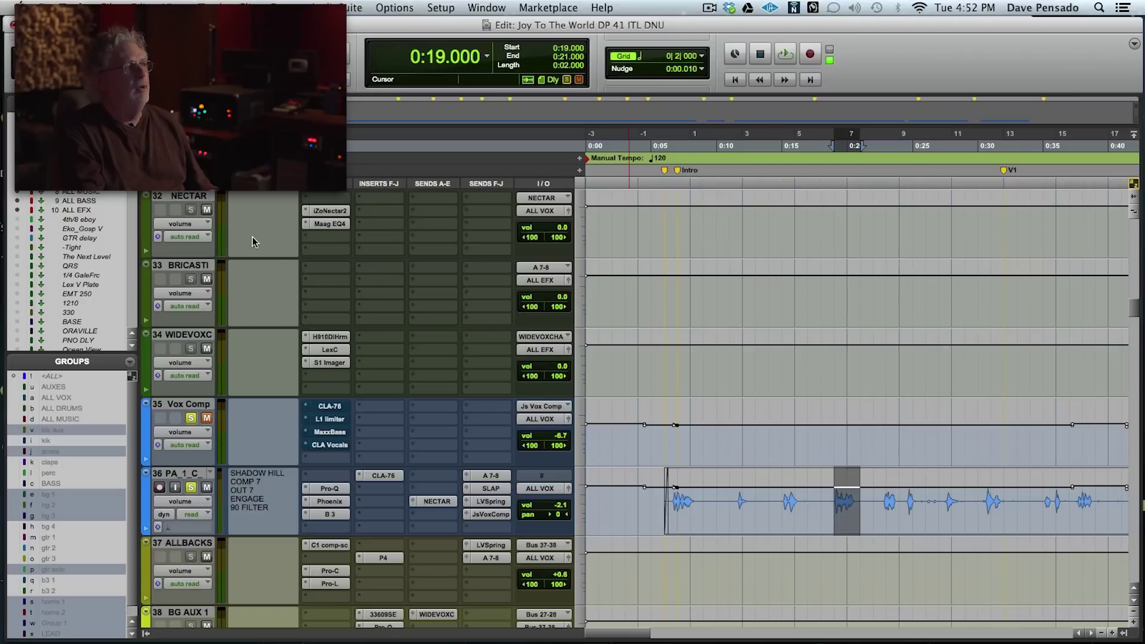
- Mute the NECTAR and BRICASTI tracks and audition the looped vocal phrase
key("space")
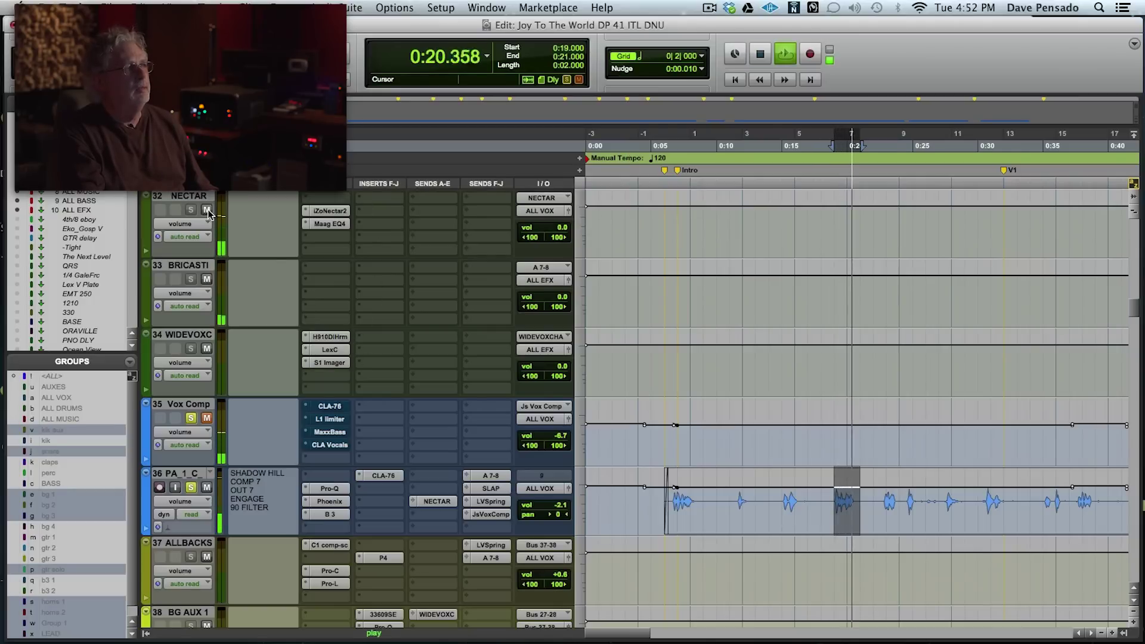
left_click(207, 210)
scroll(208, 213, "down", 1)
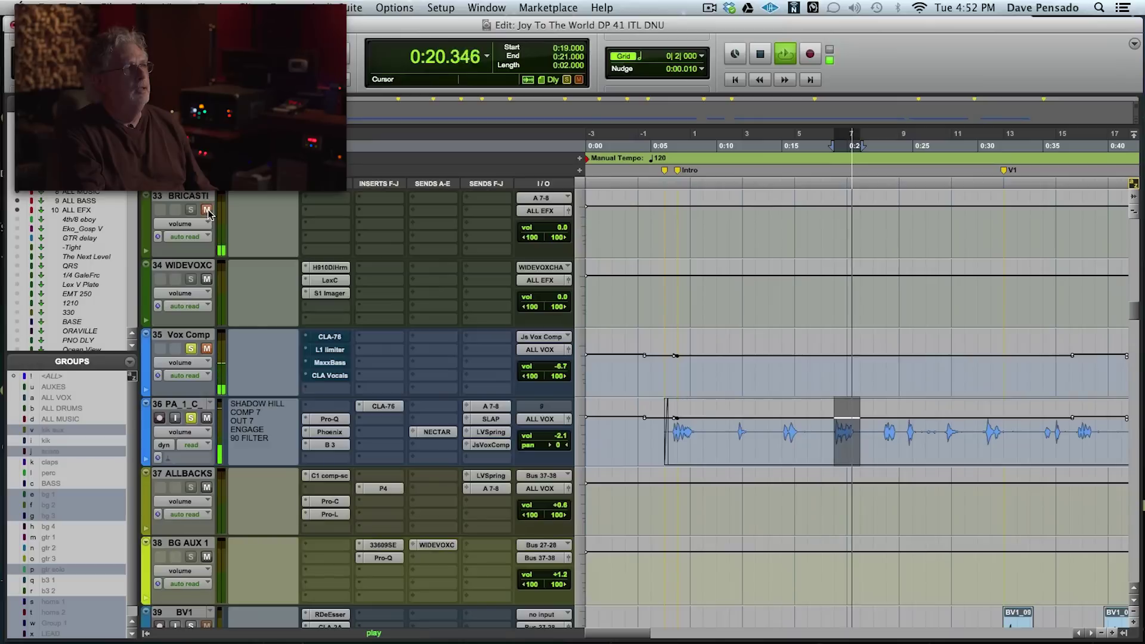
key("space")
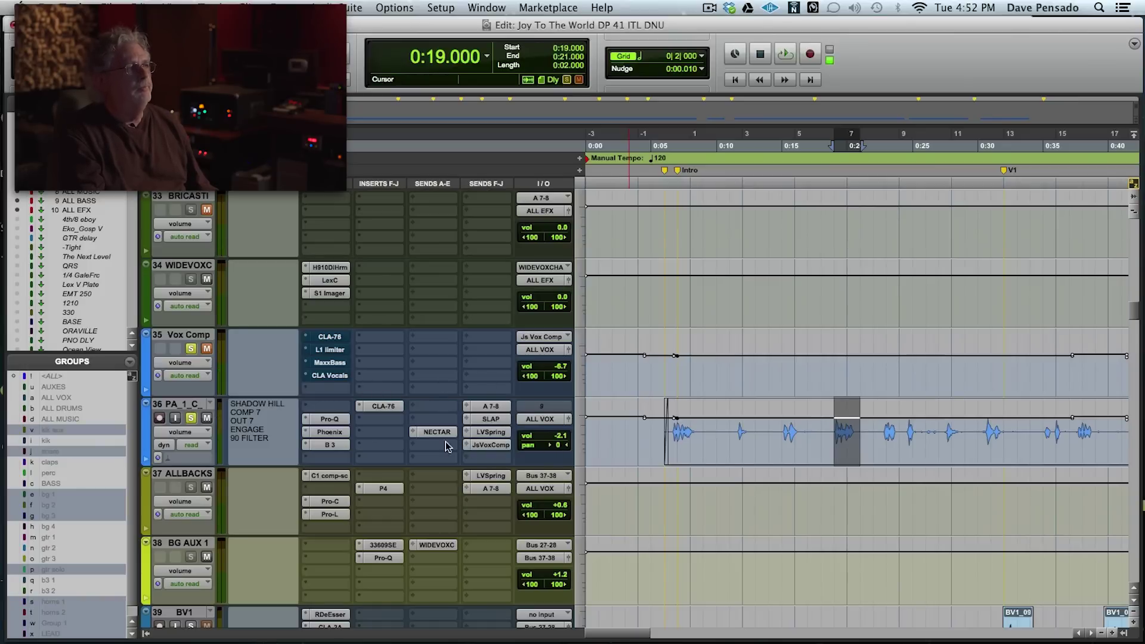
- Unmute the Vox Comp track and inspect the settings of its CLA-76 and L1 limiter inserts
key("space")
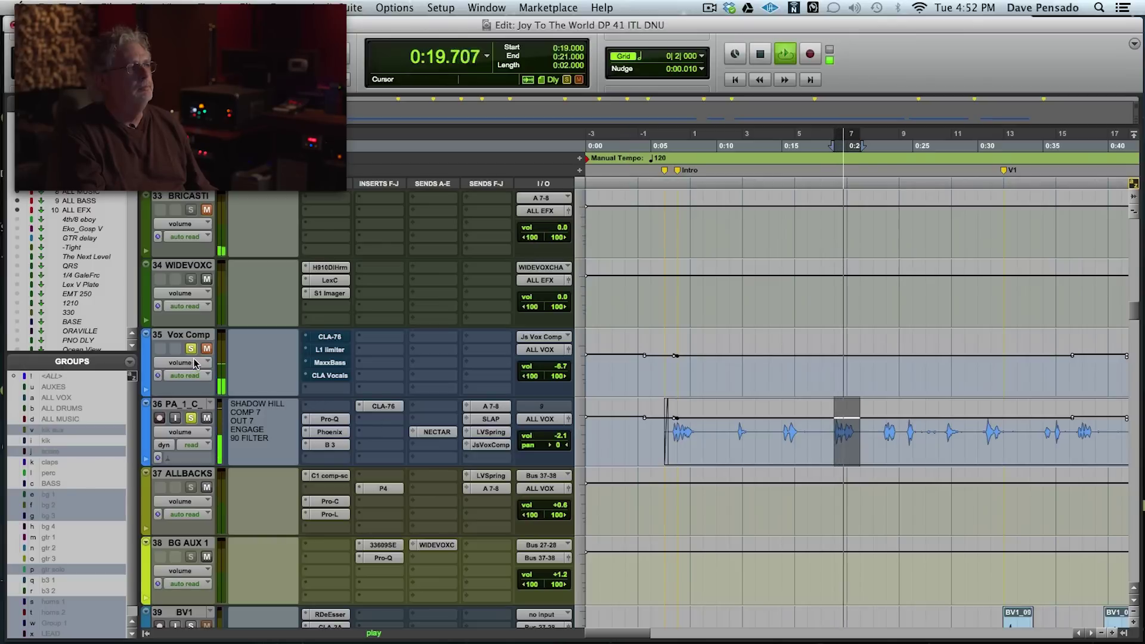
key("space")
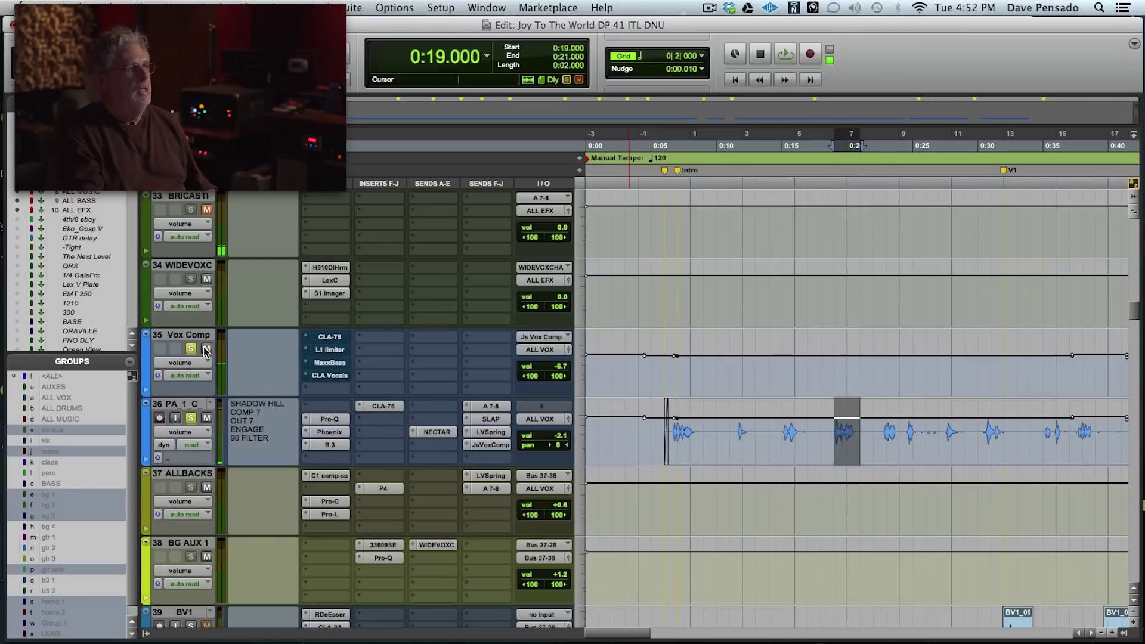
left_click(322, 337)
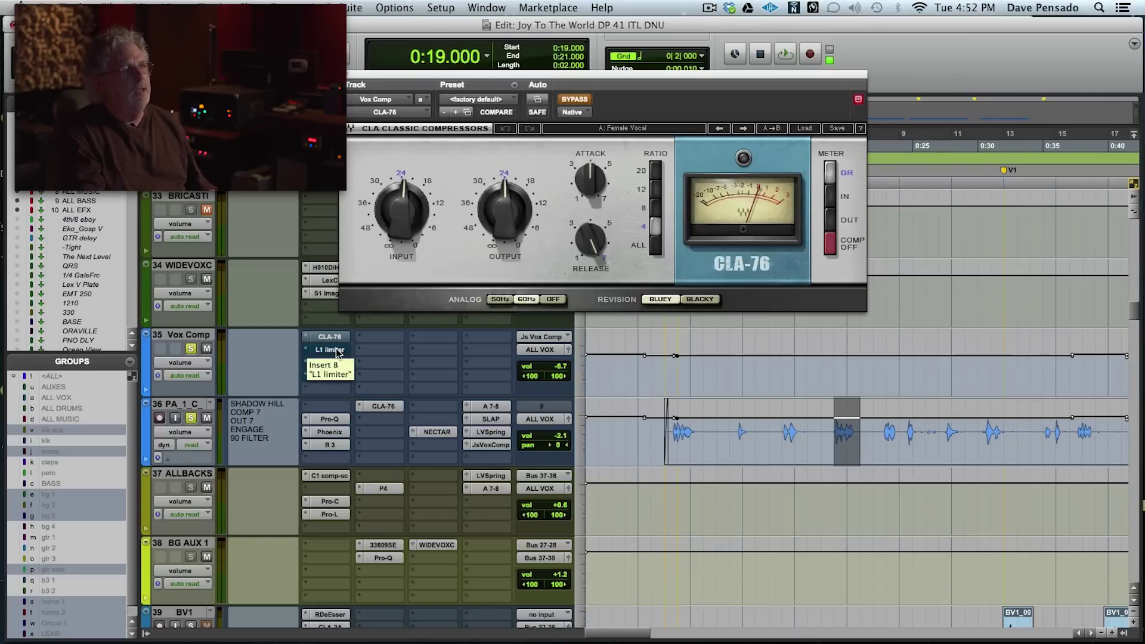
left_click(329, 350)
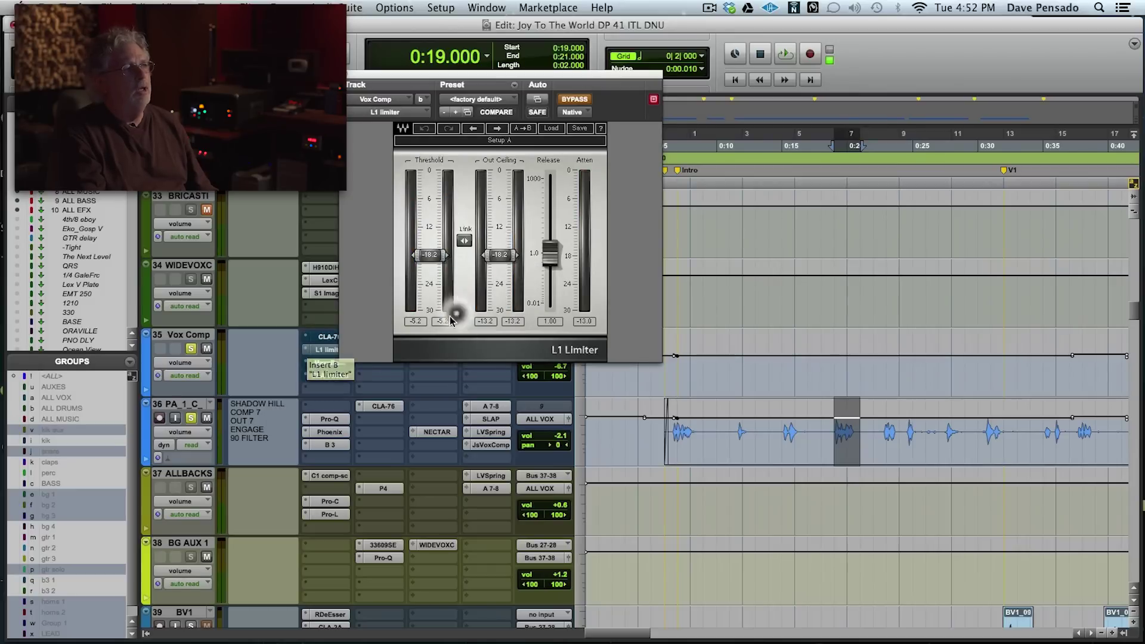
- Engage the CLA-76 and L1 limiter inserts on Vox Comp while the vocal phrase plays, and stop playback
left_click(326, 339)
key("space")
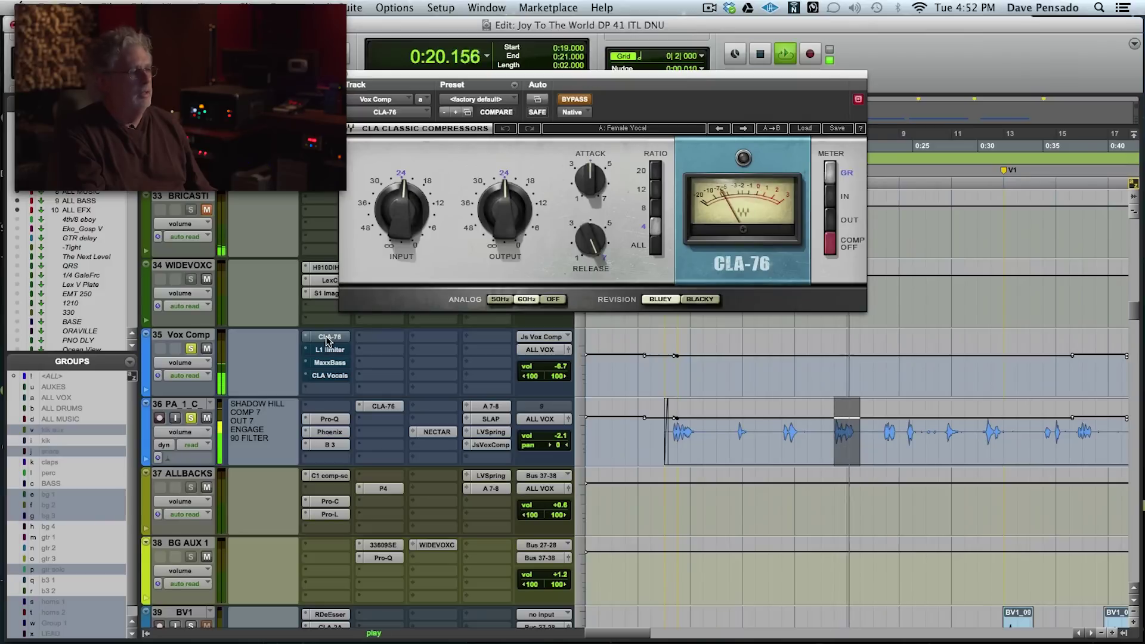
left_click_drag(327, 340, 333, 356)
left_click(330, 350)
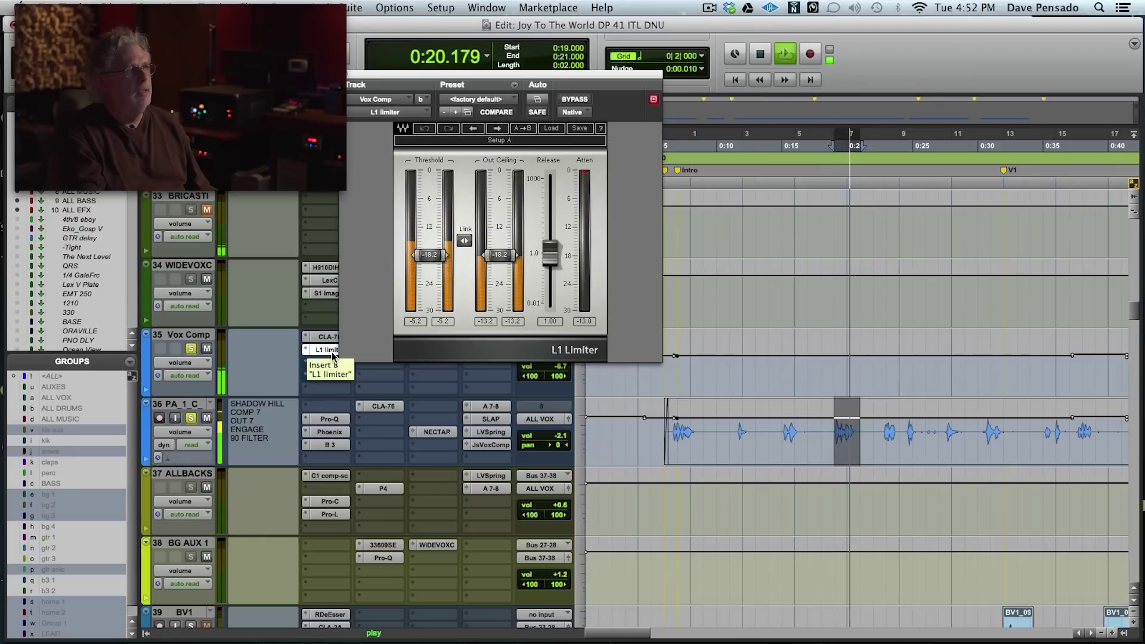
key("space")
- Engage CLA Vocals on Vox Comp, show its settings and compare the phrase with the track muted and unmuted
left_click_drag(368, 79, 504, 71)
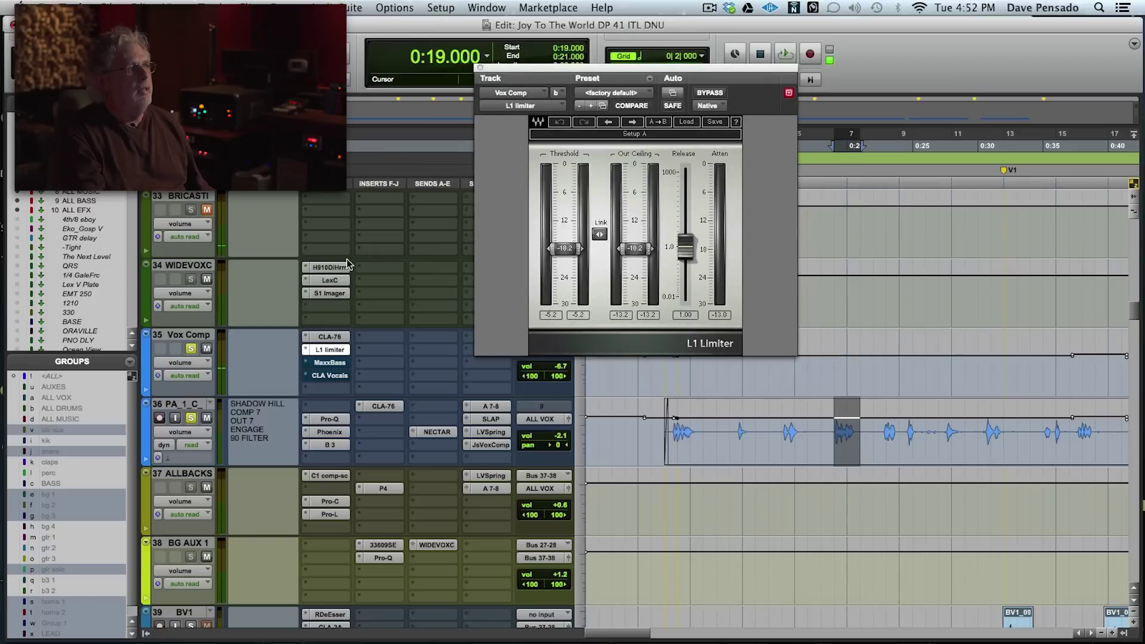
left_click(331, 374)
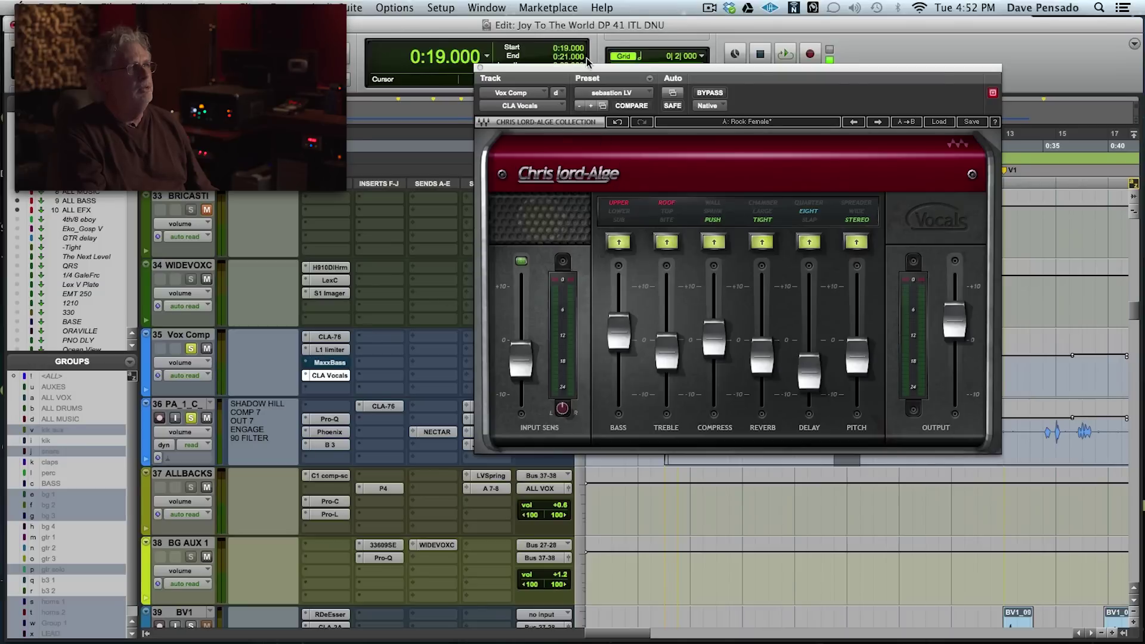
left_click_drag(583, 70, 764, 125)
key("space")
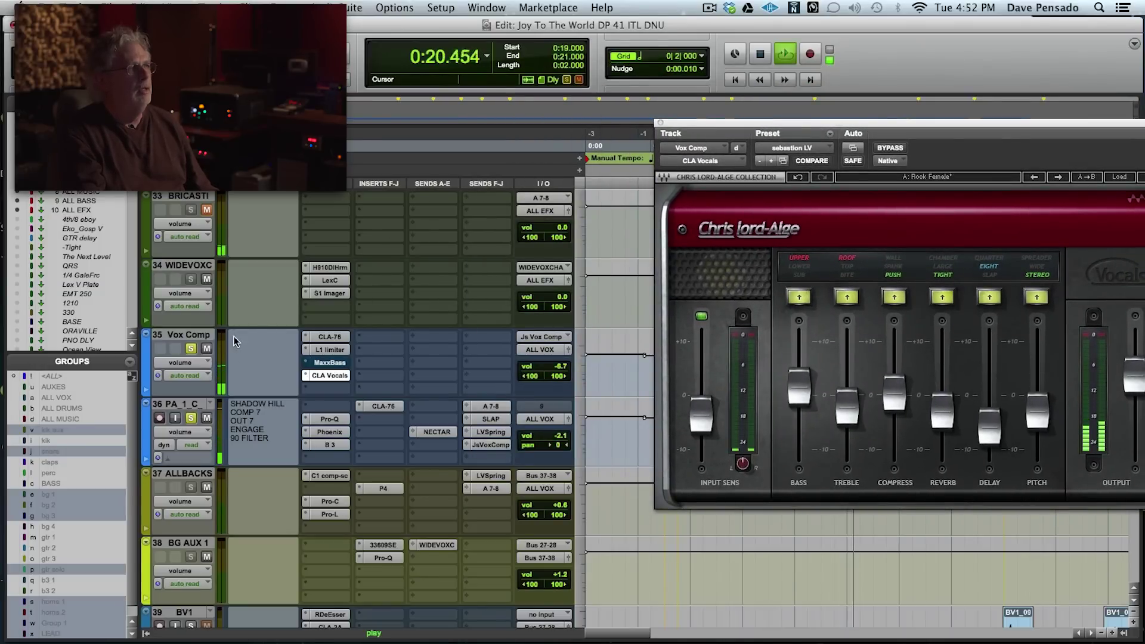
left_click(205, 351)
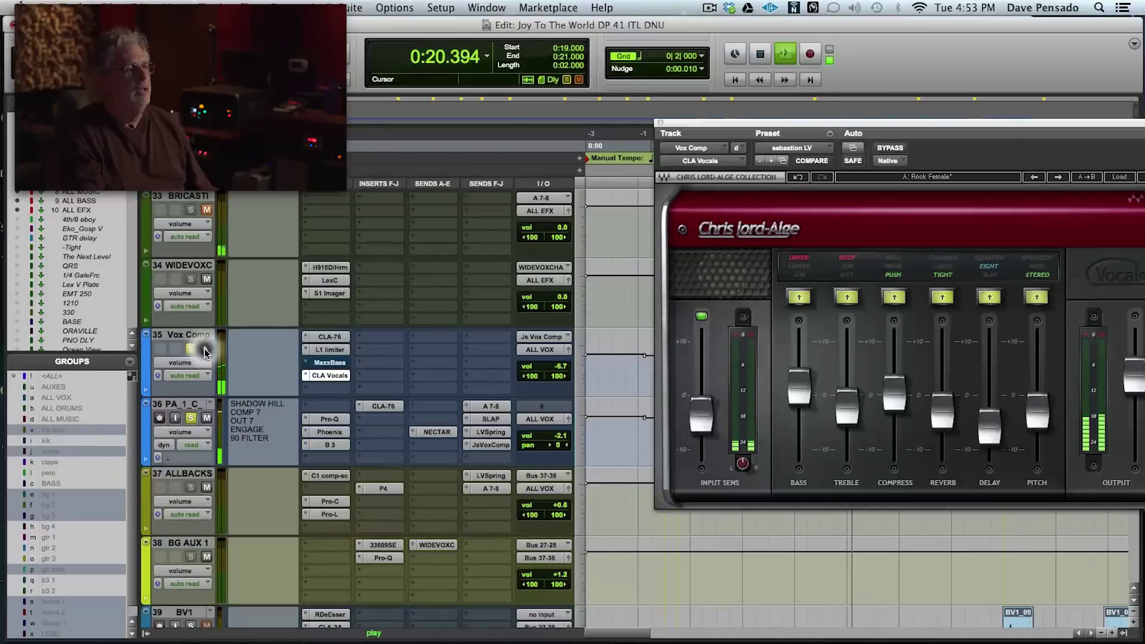
left_click(205, 350)
key("space")
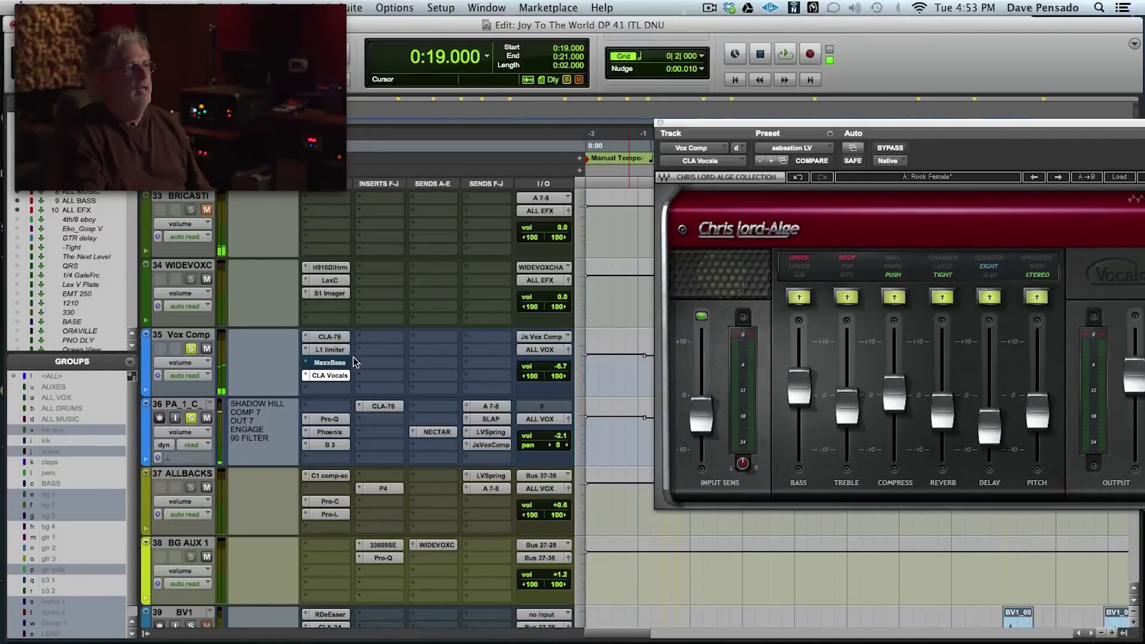
- Engage and open the MaxxBass insert on Vox Comp, and browse its presets to Pensado Vocal
left_click(324, 363)
left_click(322, 365)
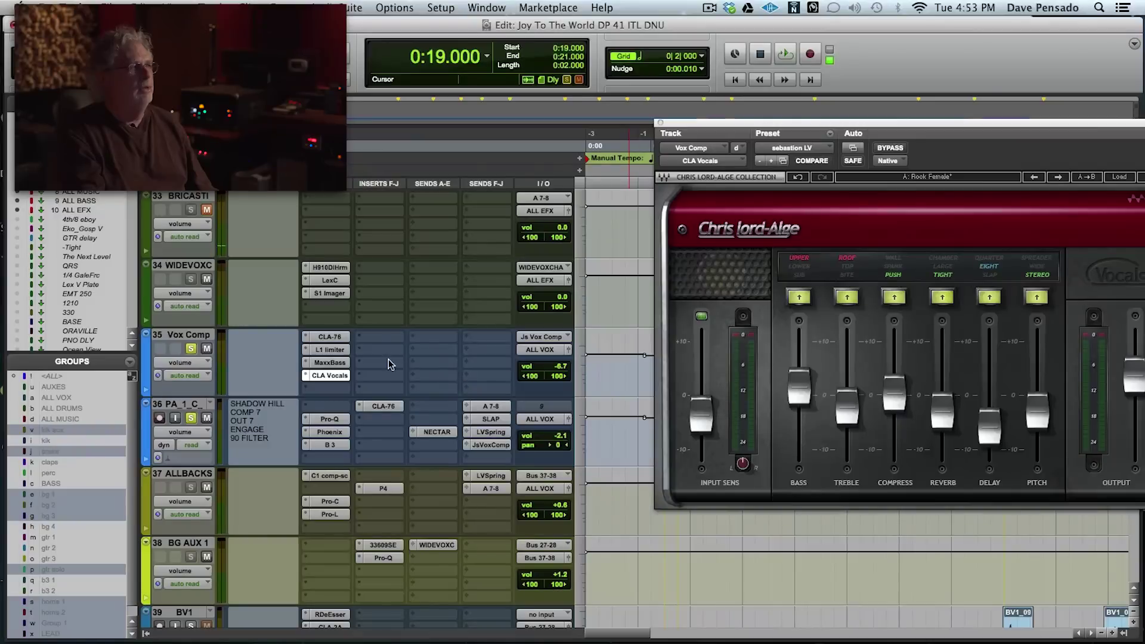
left_click(330, 362)
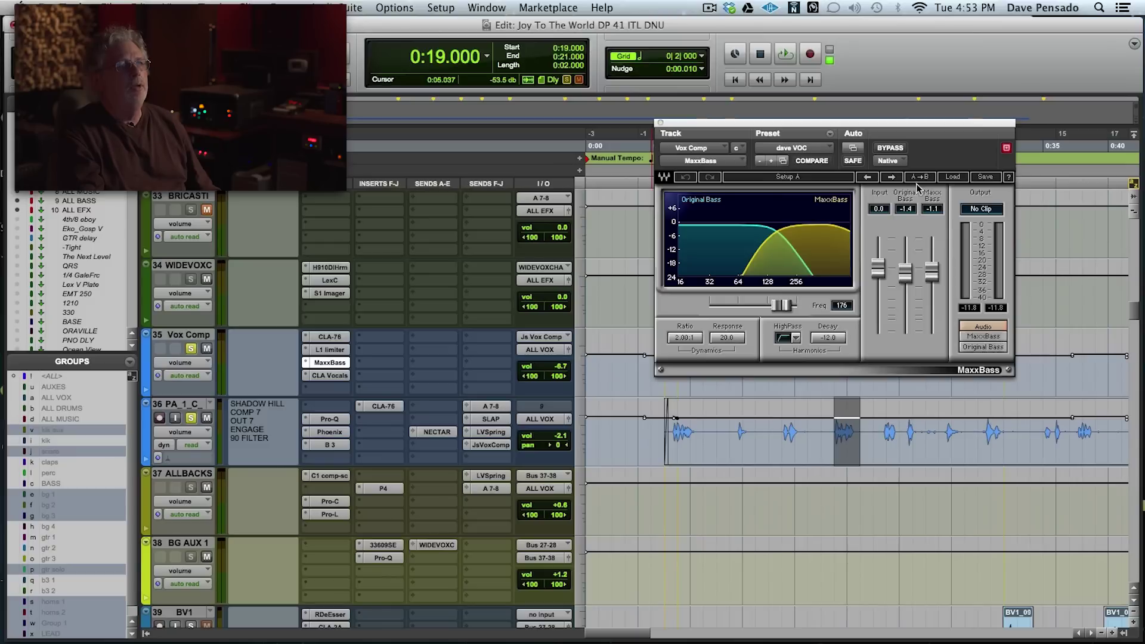
left_click(952, 179)
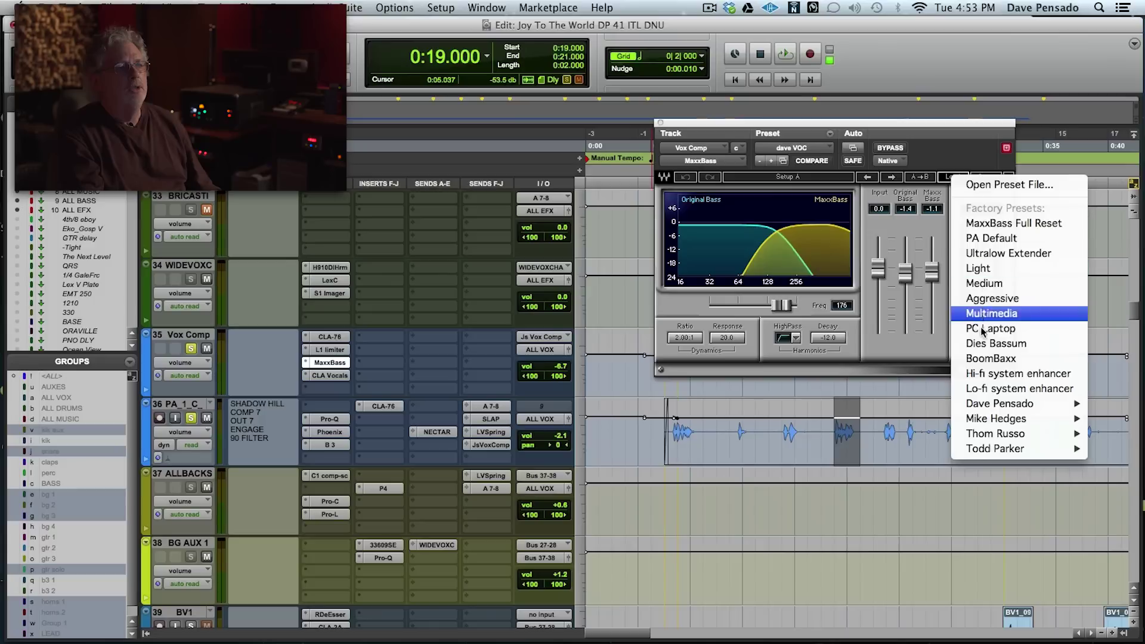
mouse_move(1002, 405)
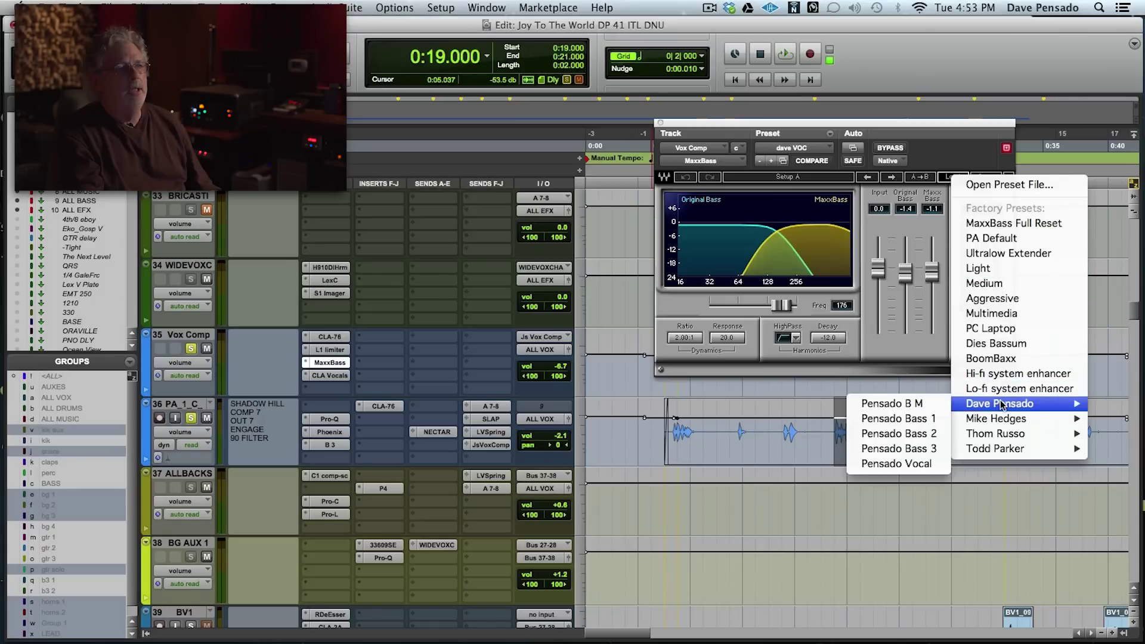
left_click(915, 465)
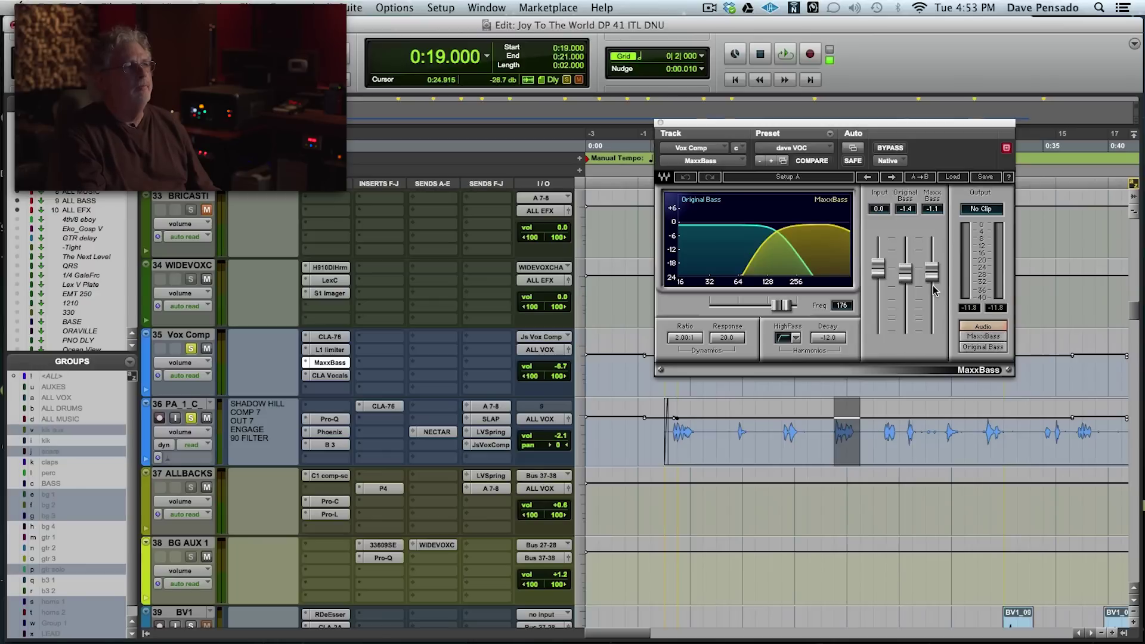
- Raise the MaxxBass level to 7.9 and lower it to -6.0 while the vocal phrase plays
key("space")
left_click_drag(932, 272, 932, 243)
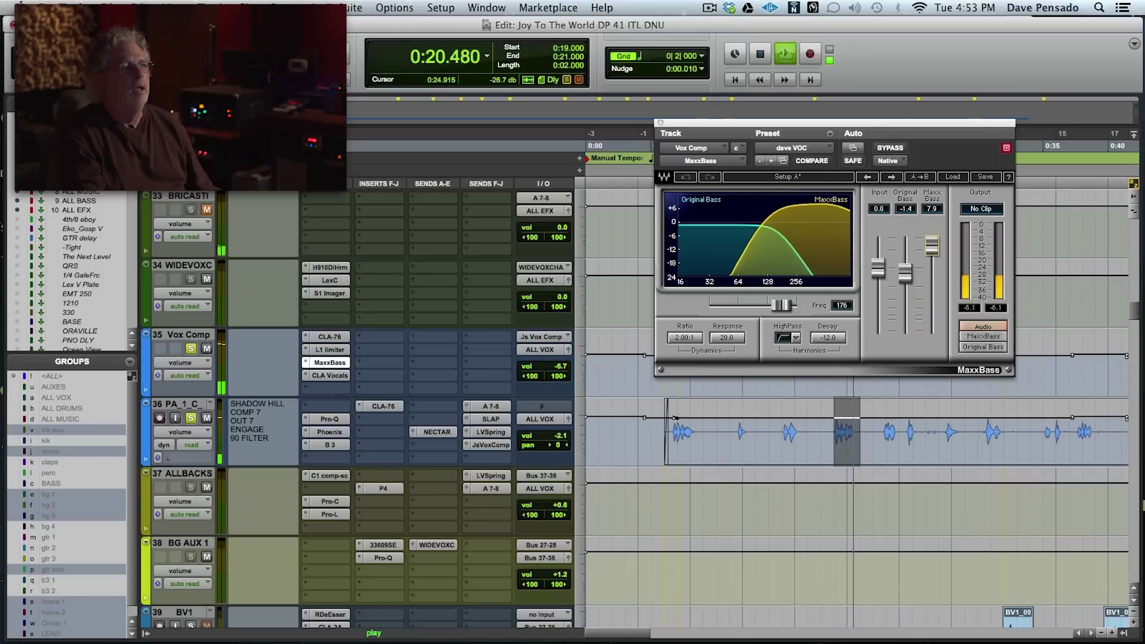
left_click_drag(932, 243, 932, 288)
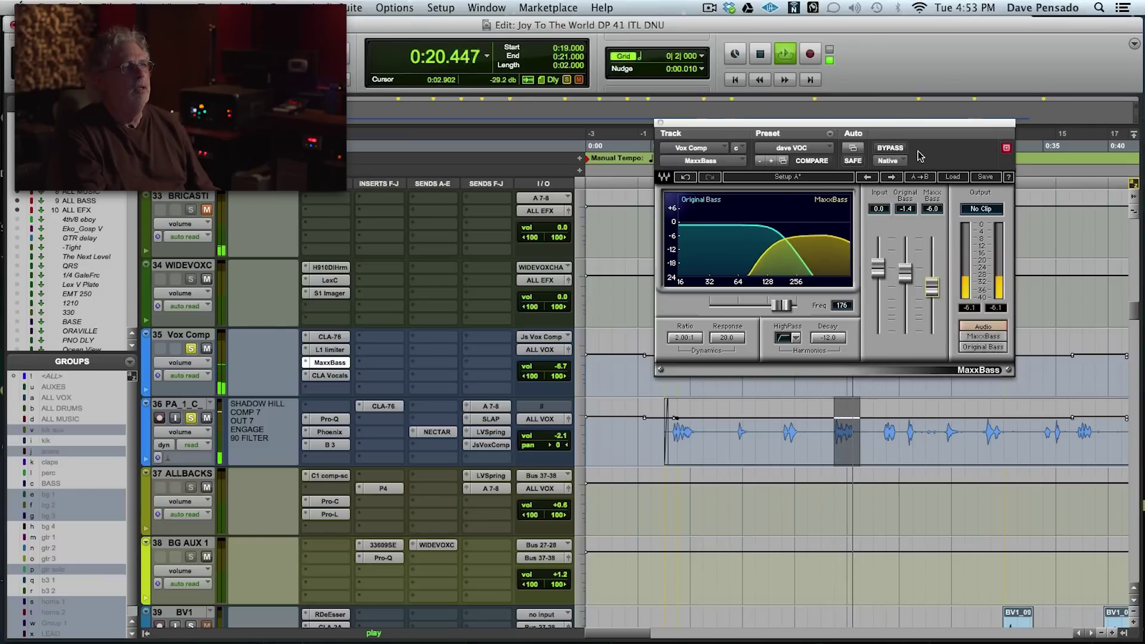
- Compare the vocal phrase with MaxxBass bypassed and engaged, and stop playback
left_click(889, 149)
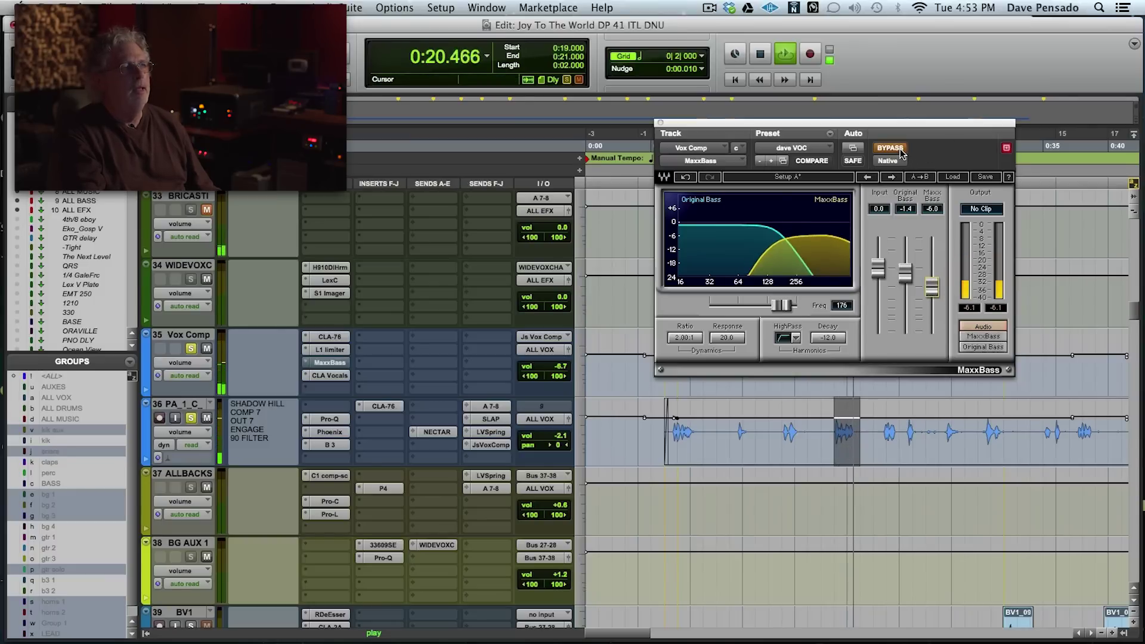
left_click(900, 151)
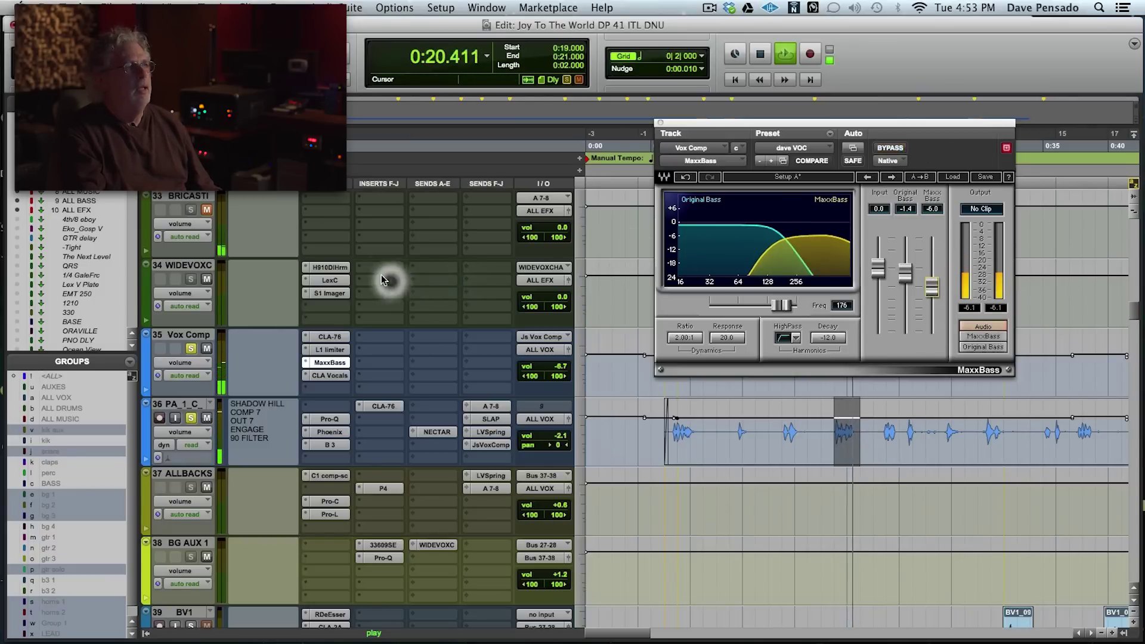
key("space")
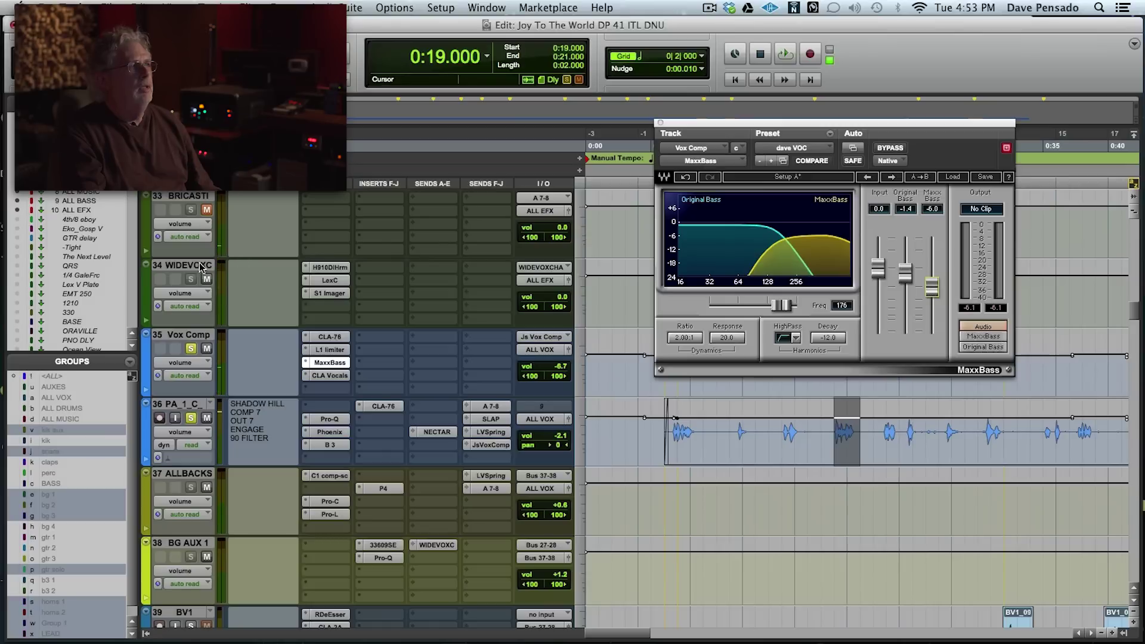
- Unmute the NECTAR track and audition the vocal, continuing past the phrase with the edit cursor placed at 0:19.000
scroll(229, 277, "up", 2)
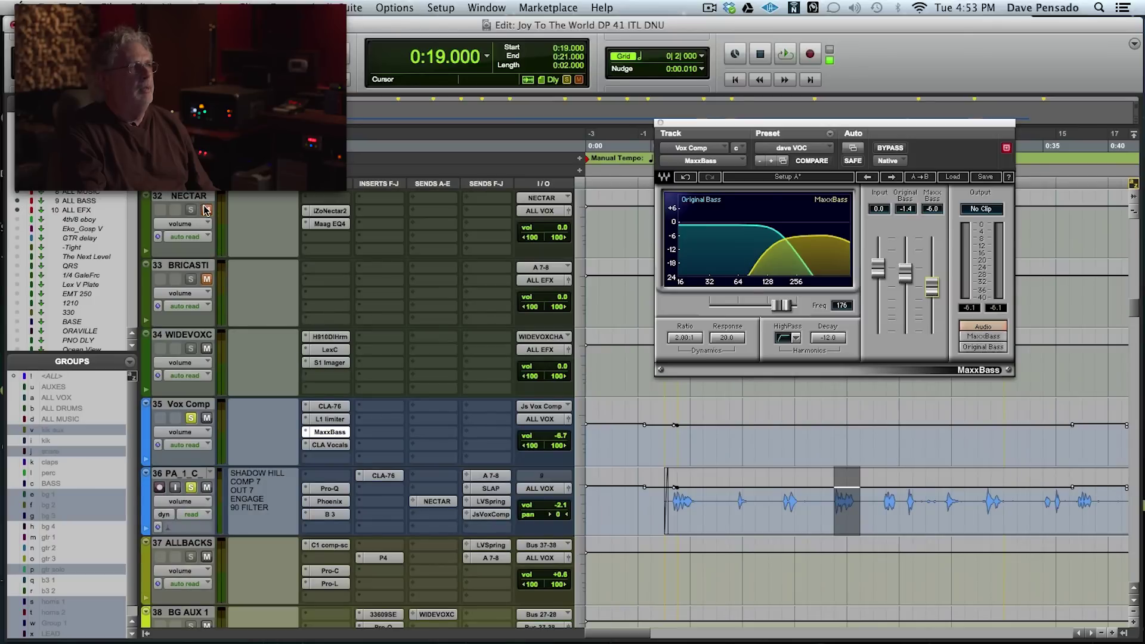
key("space")
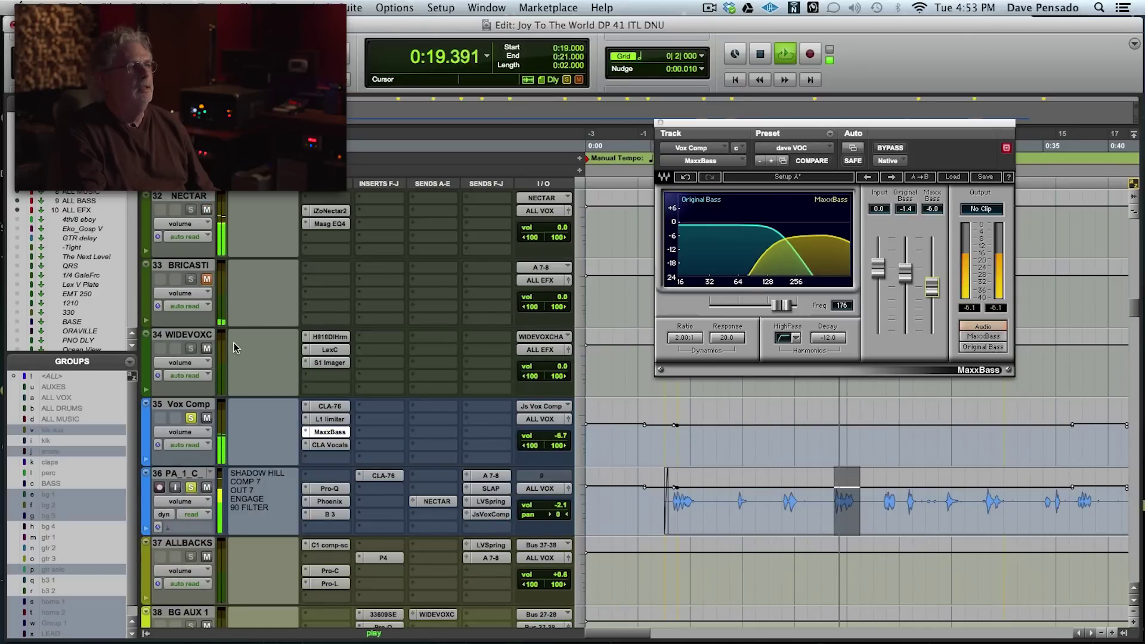
key("space")
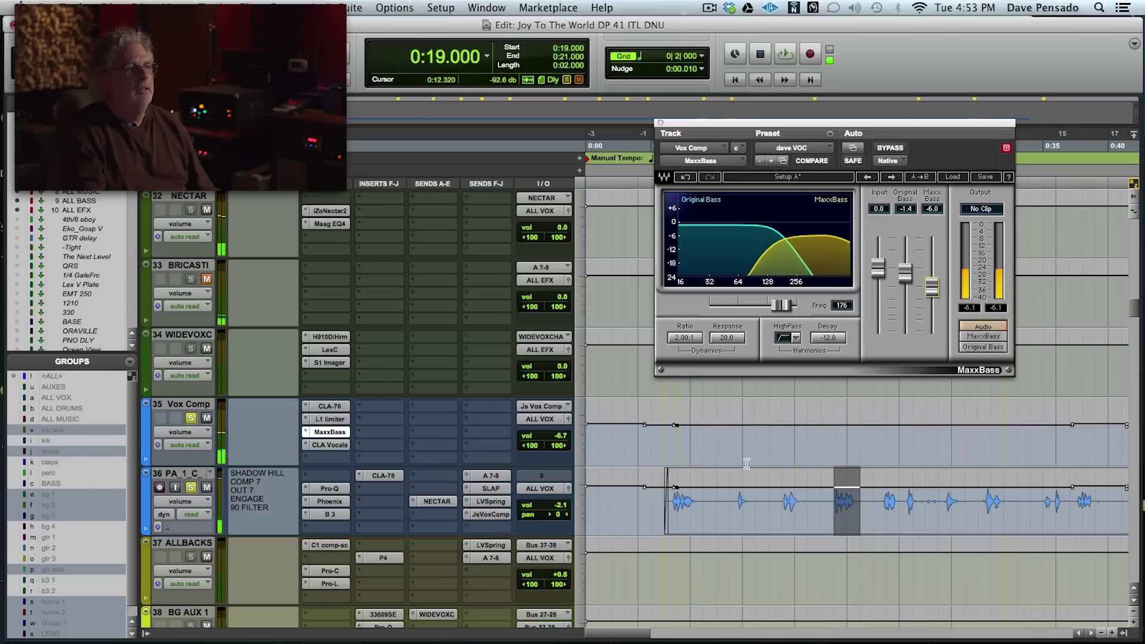
left_click(833, 497)
key("space")
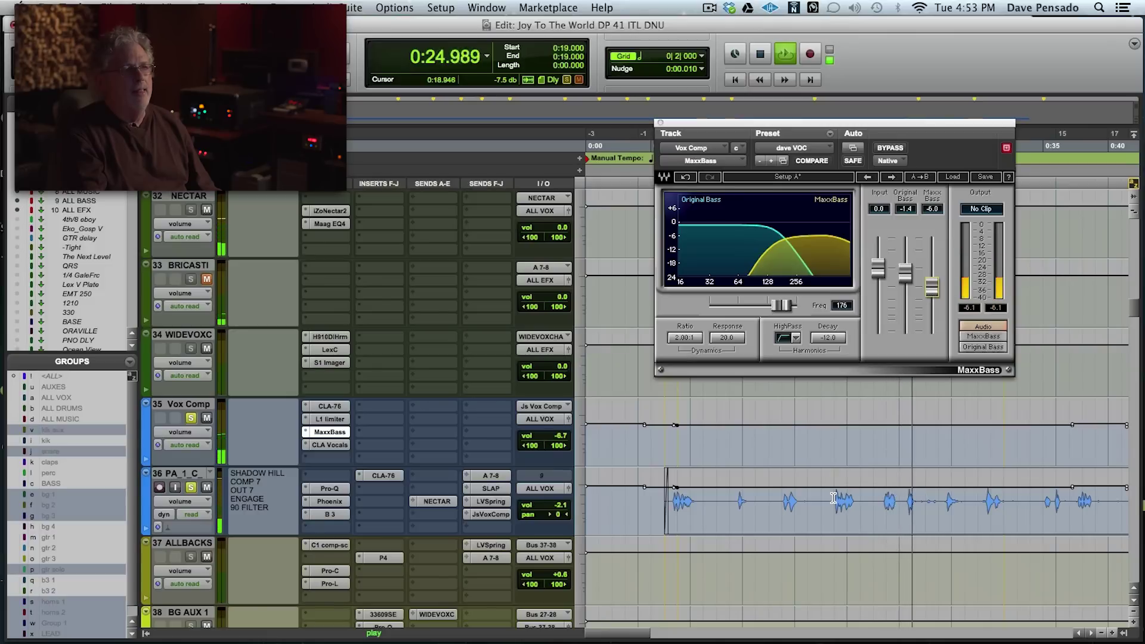
key("space")
- Mute the NECTAR and Vox Comp tracks and audition the vocal from 0:19.000 without the parallel effects
left_click(370, 422)
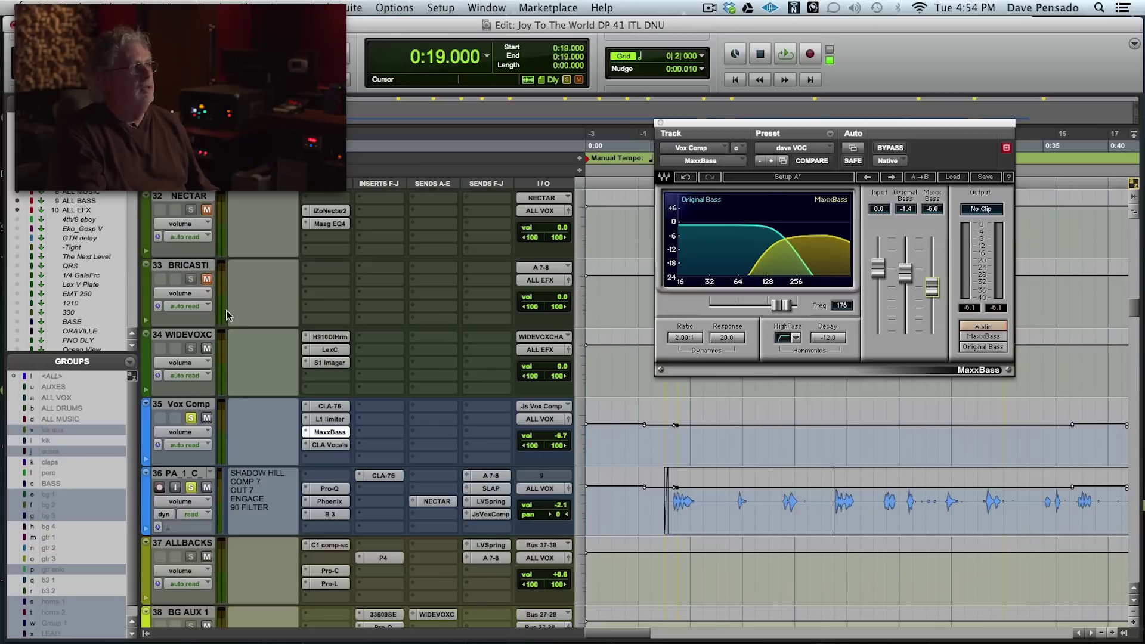
key("space")
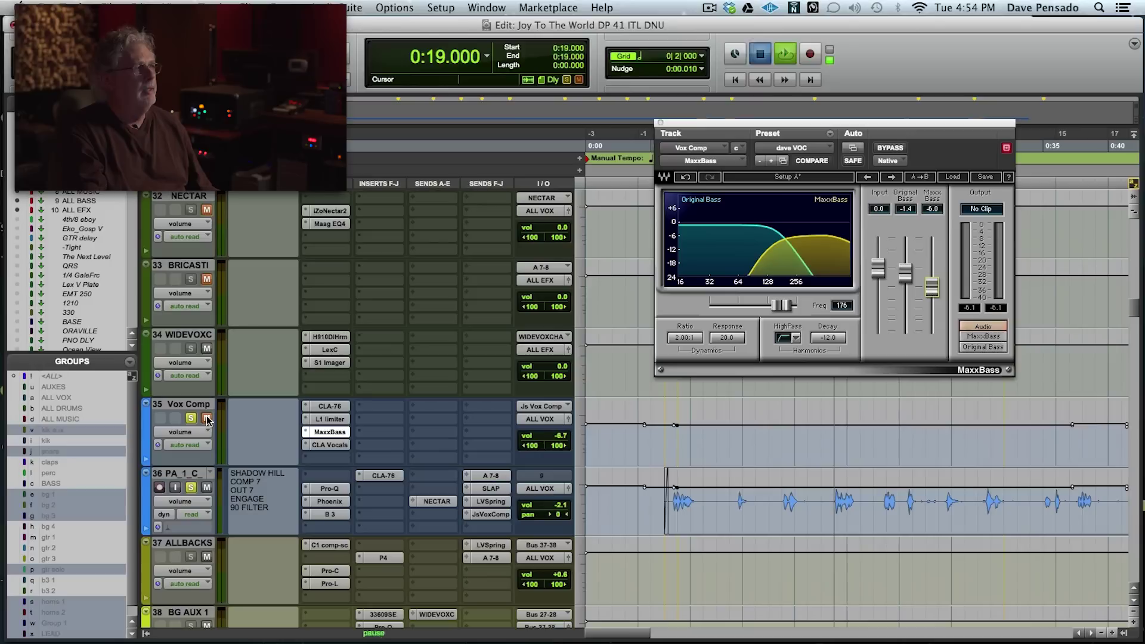
key("space")
- Unmute the Vox Comp, NECTAR and BRICASTI tracks, audition the vocal from 0:19.000 and close the MaxxBass plug-in
left_click(206, 418)
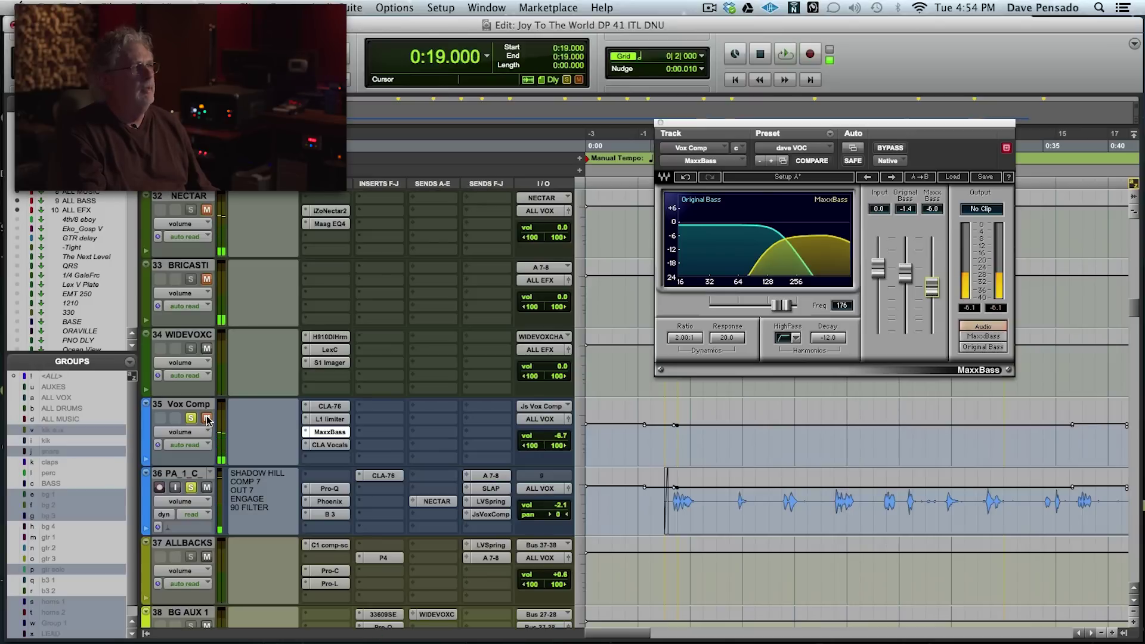
left_click(206, 211)
left_click(206, 212)
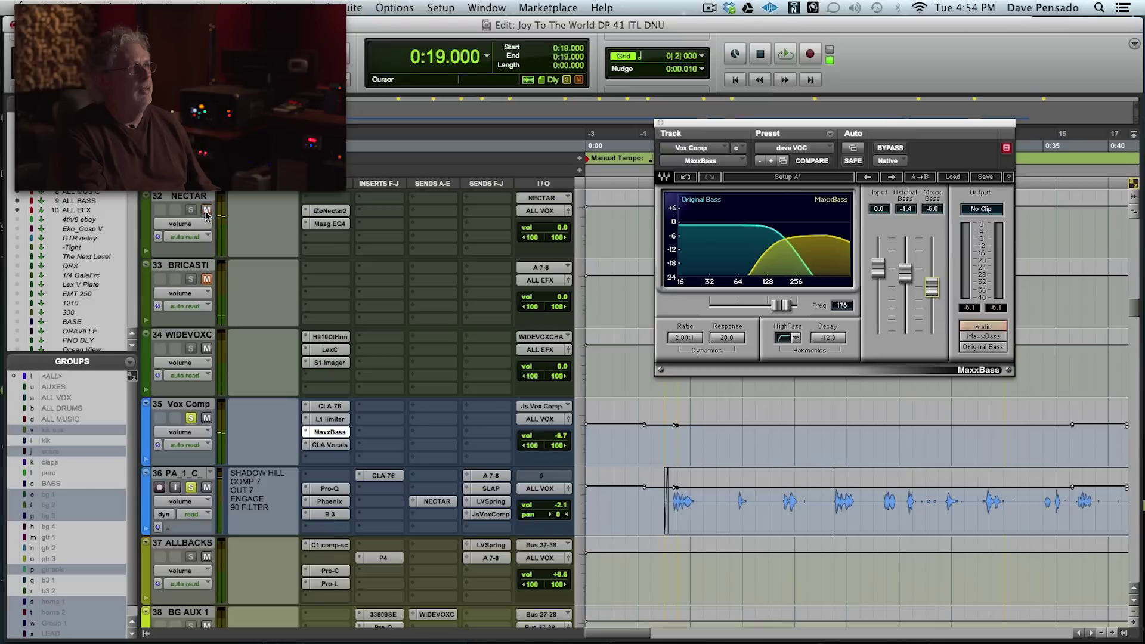
key("space")
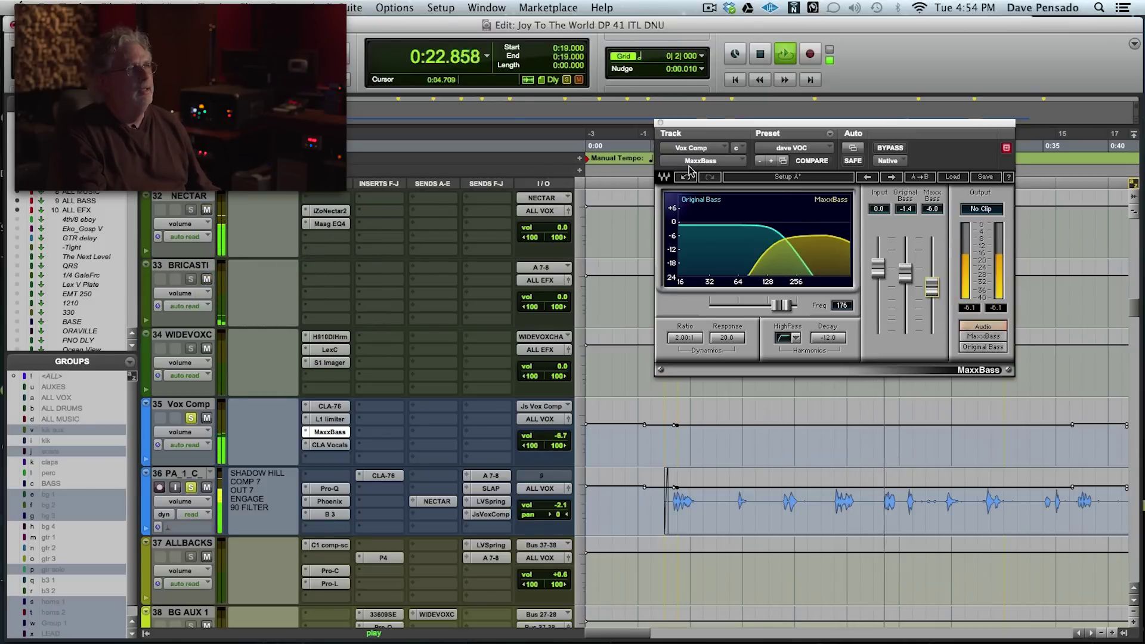
key("space")
left_click(660, 123)
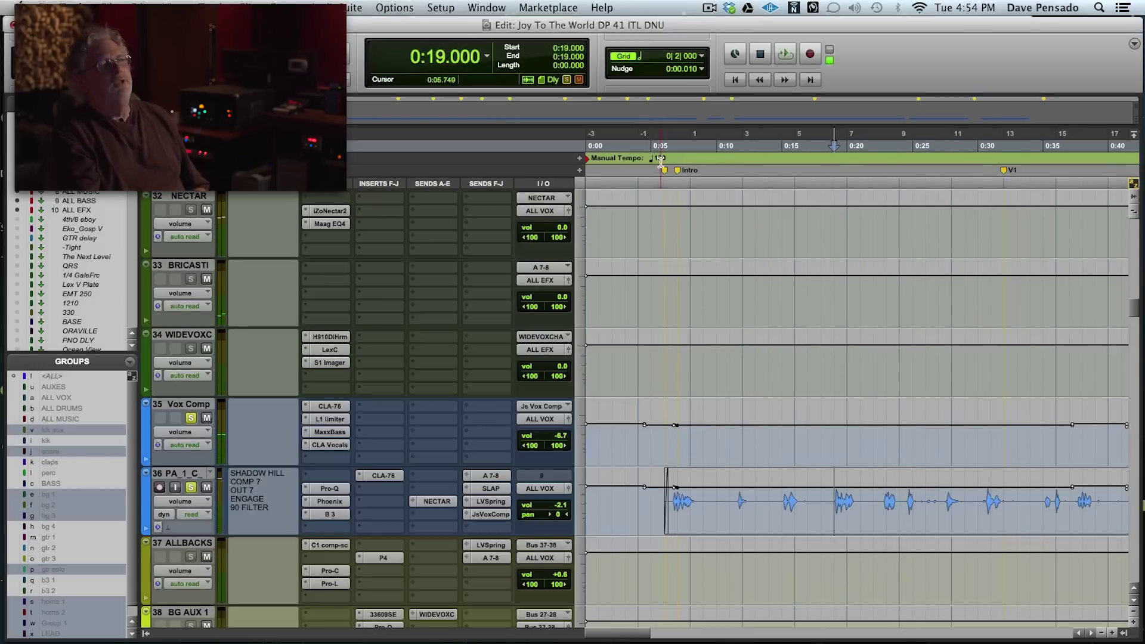